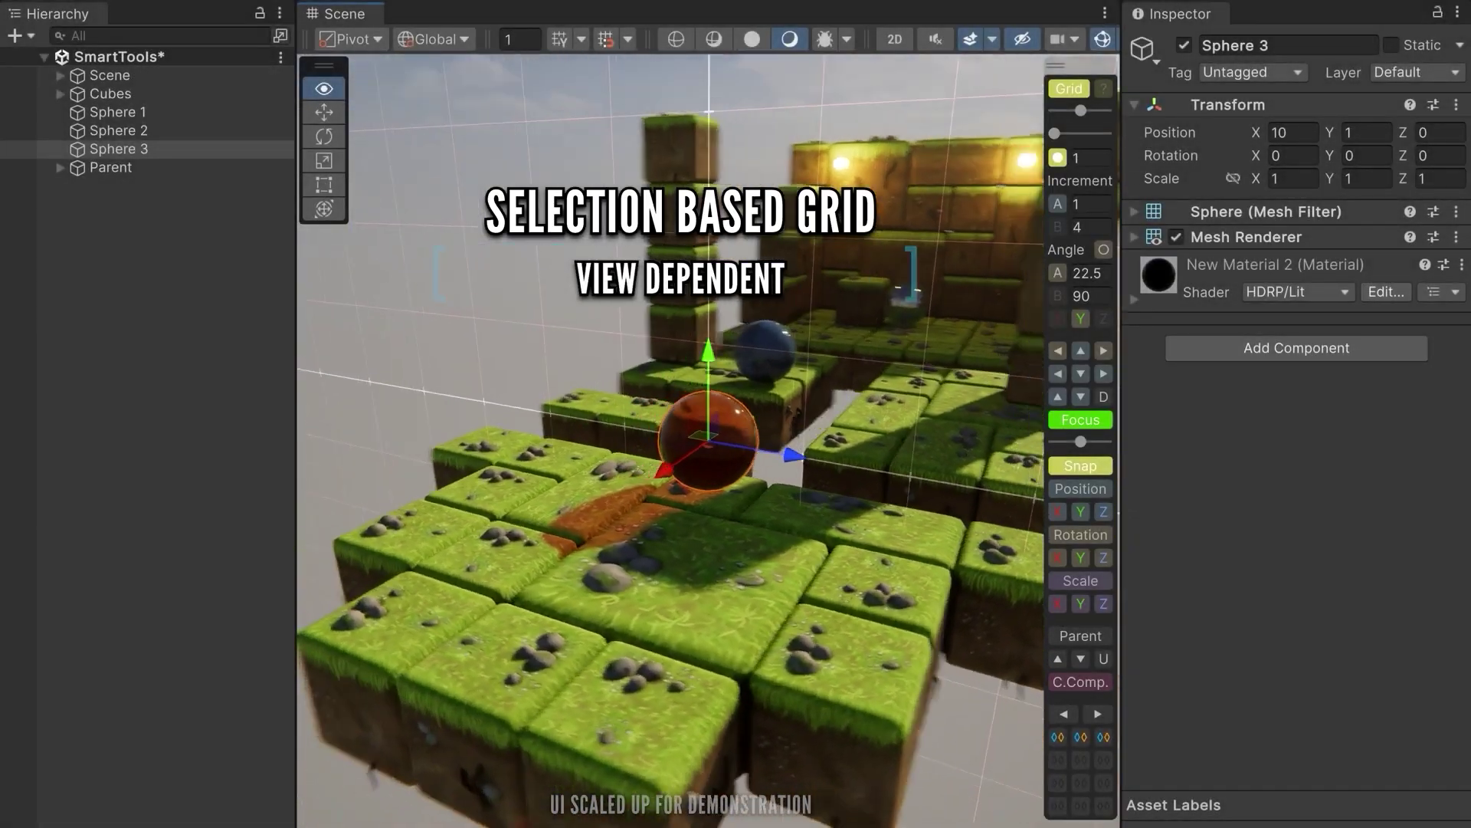
pyautogui.moveTo(898, 288)
pyautogui.keyDown('alt'); pyautogui.mouseDown()
pyautogui.moveTo(872, 364)
pyautogui.moveTo(881, 295)
pyautogui.mouseUp(); pyautogui.keyUp('alt')
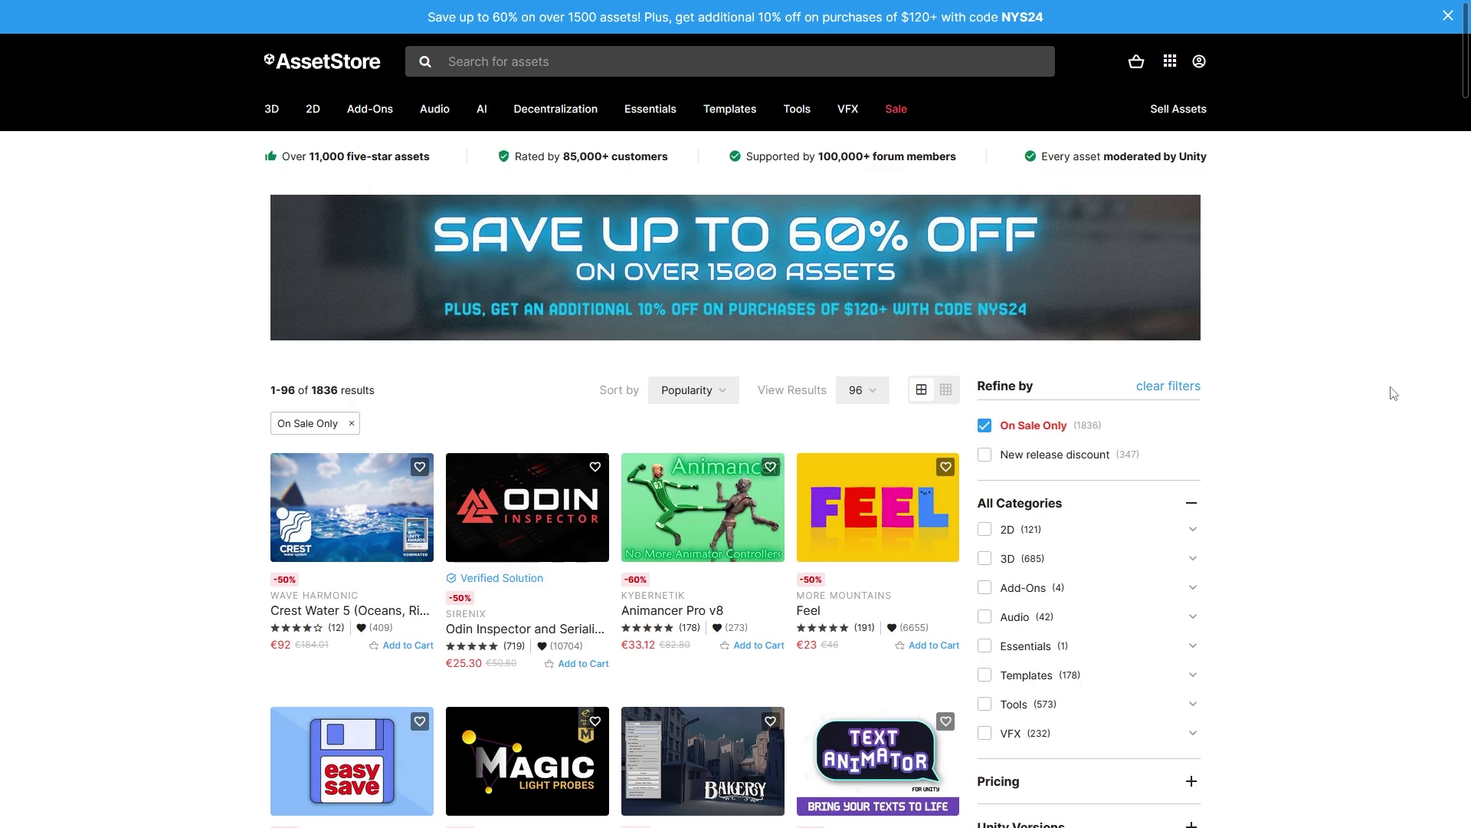
pyautogui.scroll(-5, 1394, 393)
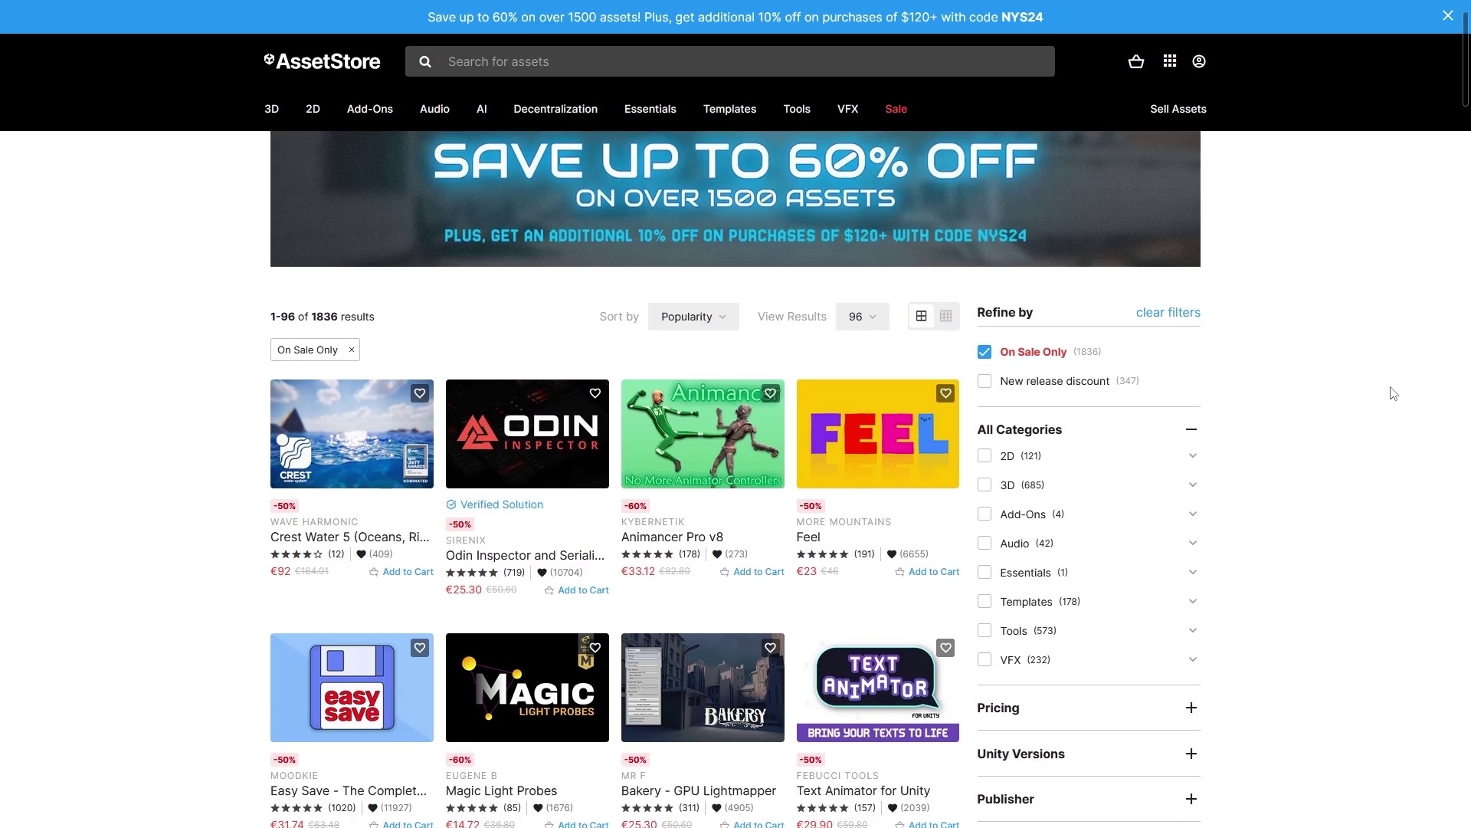
pyautogui.scroll(-6, 1394, 393)
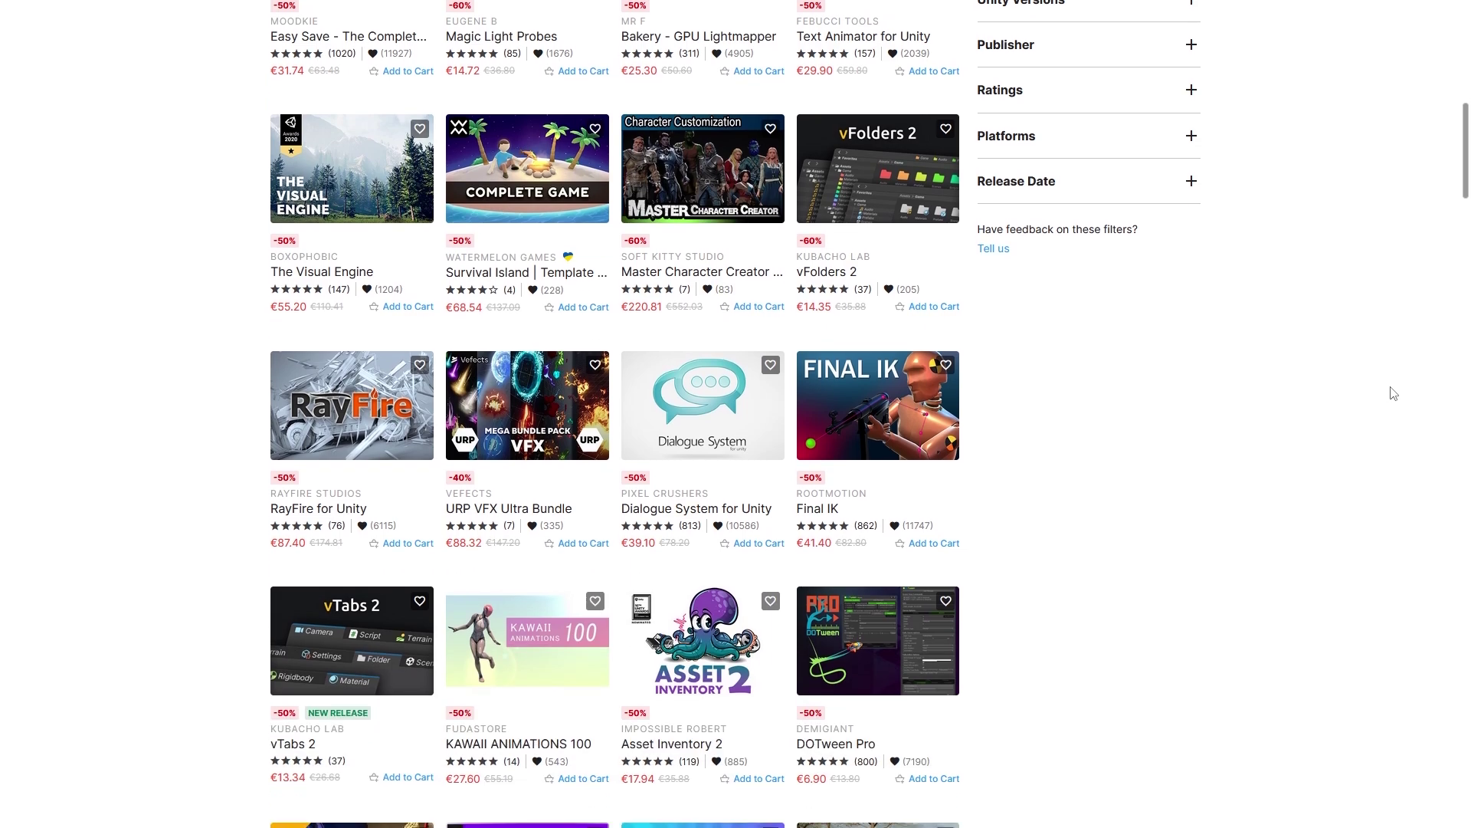
pyautogui.scroll(-2, 1394, 393)
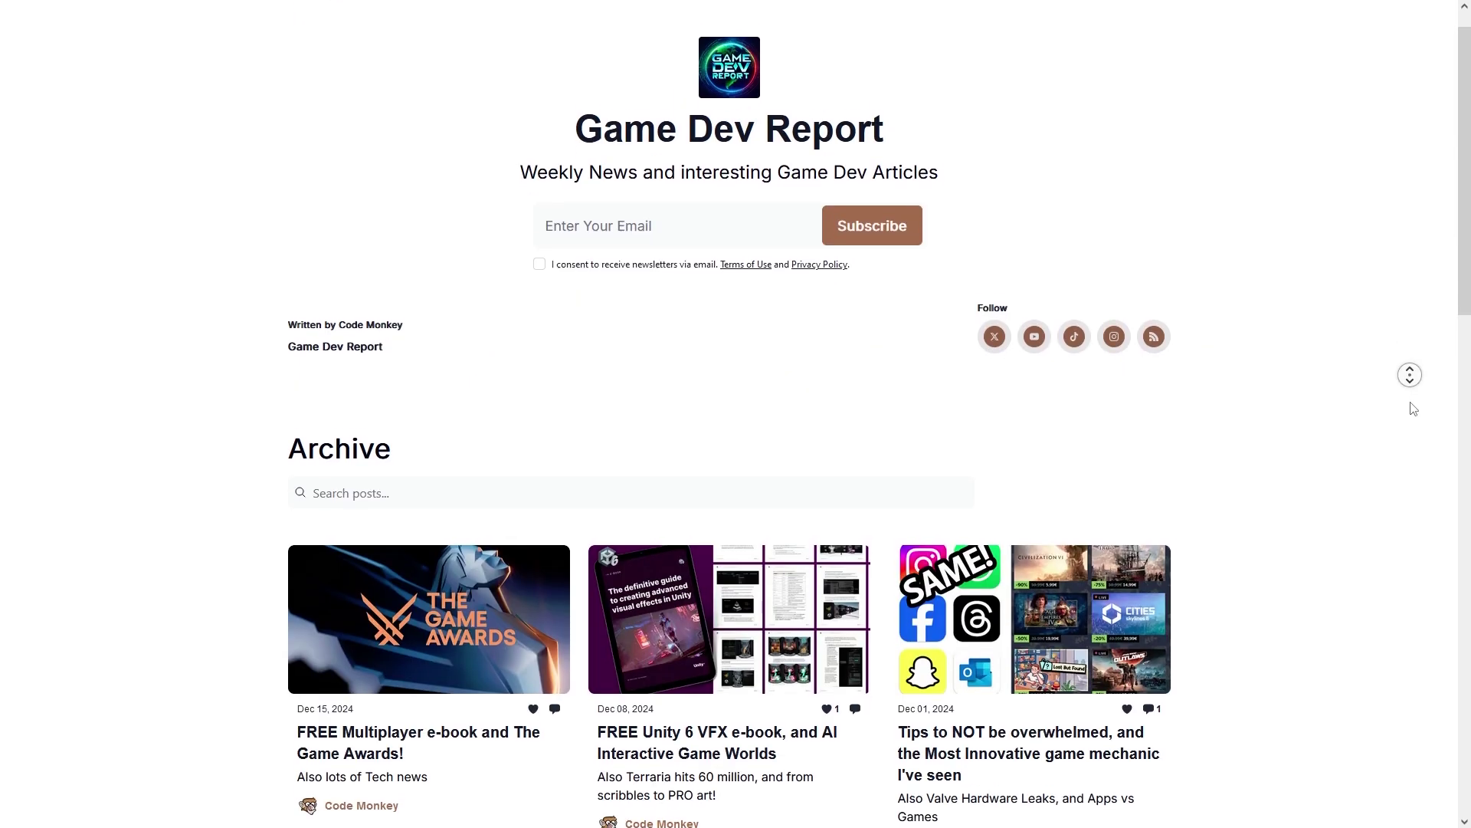
pyautogui.middleClick(1410, 375)
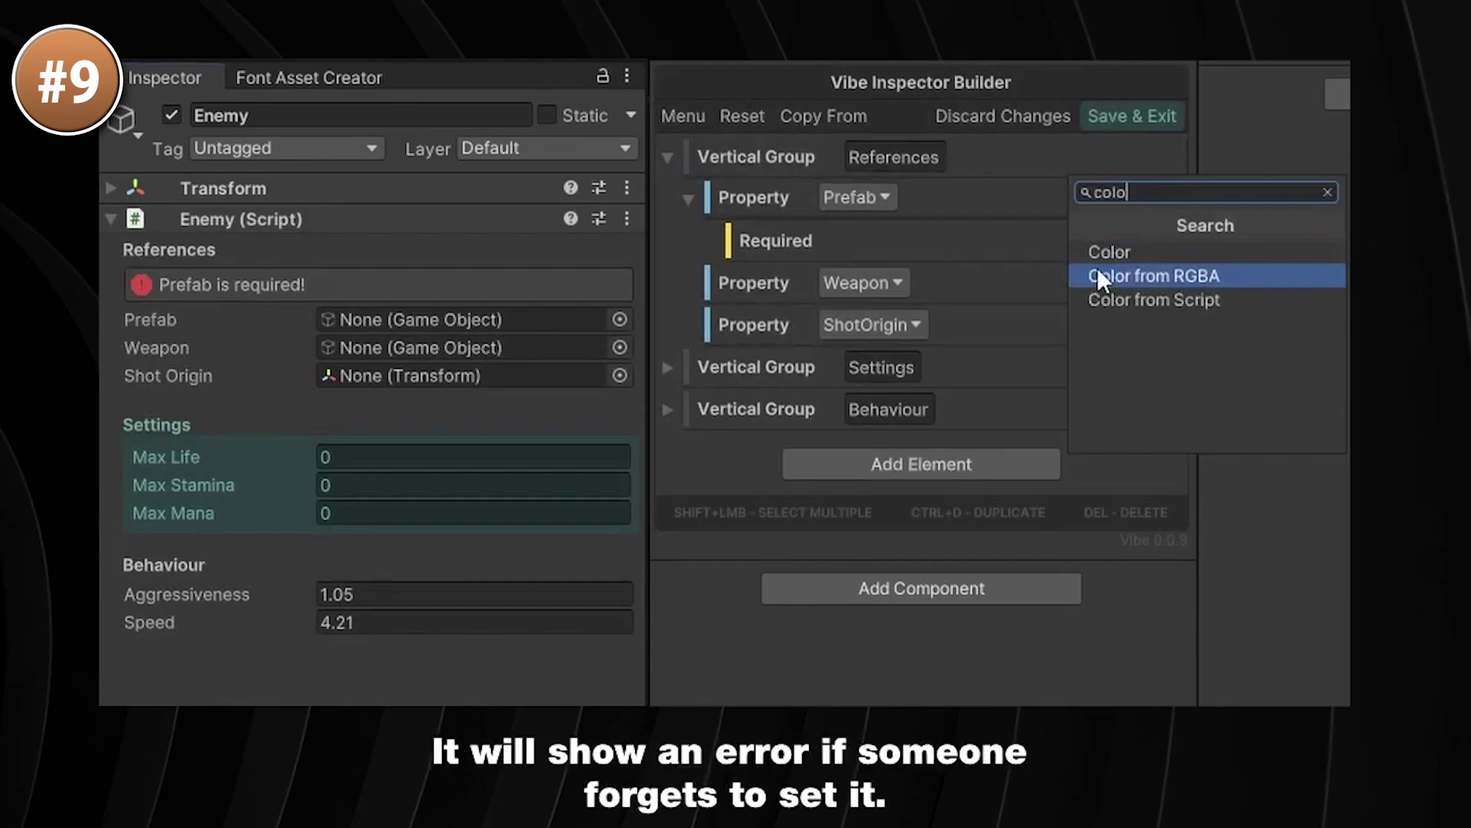
# Step: Set the References group's Color element to Purple and convert the group into a Foldout Group
pyautogui.click(842, 203)
pyautogui.click(918, 447)
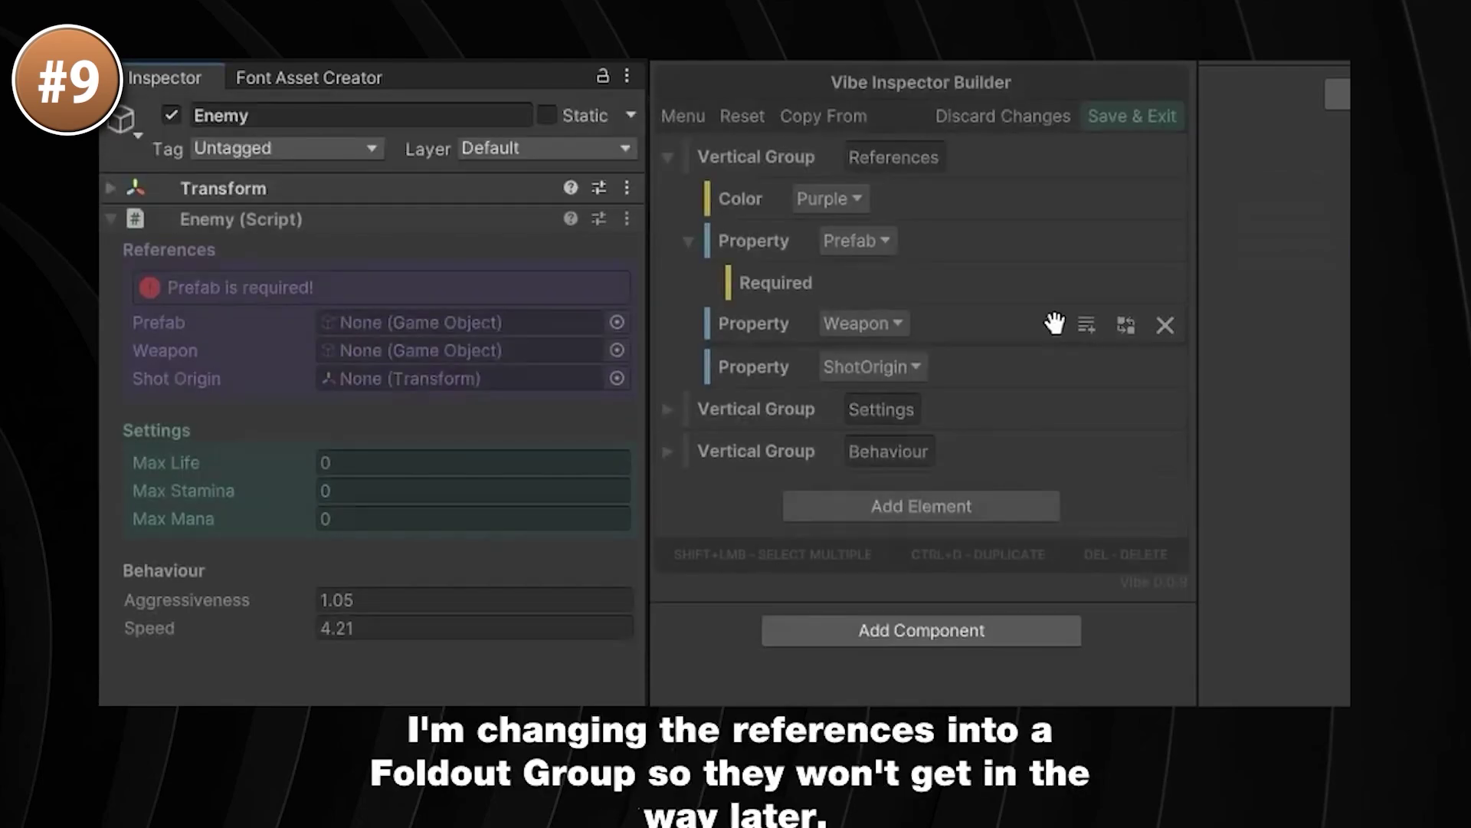
pyautogui.click(1126, 160)
pyautogui.click(1105, 238)
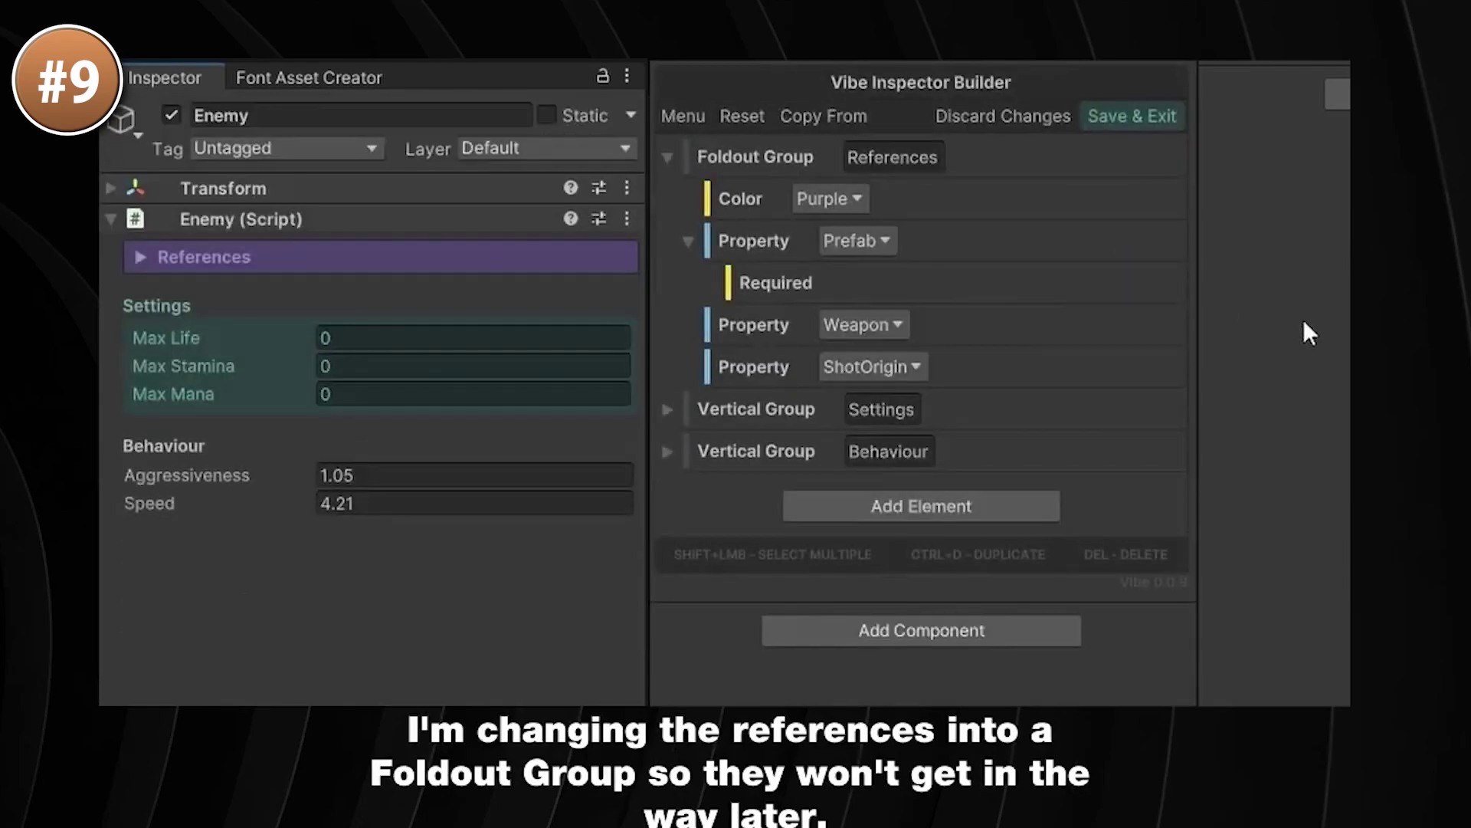
pyautogui.click(668, 157)
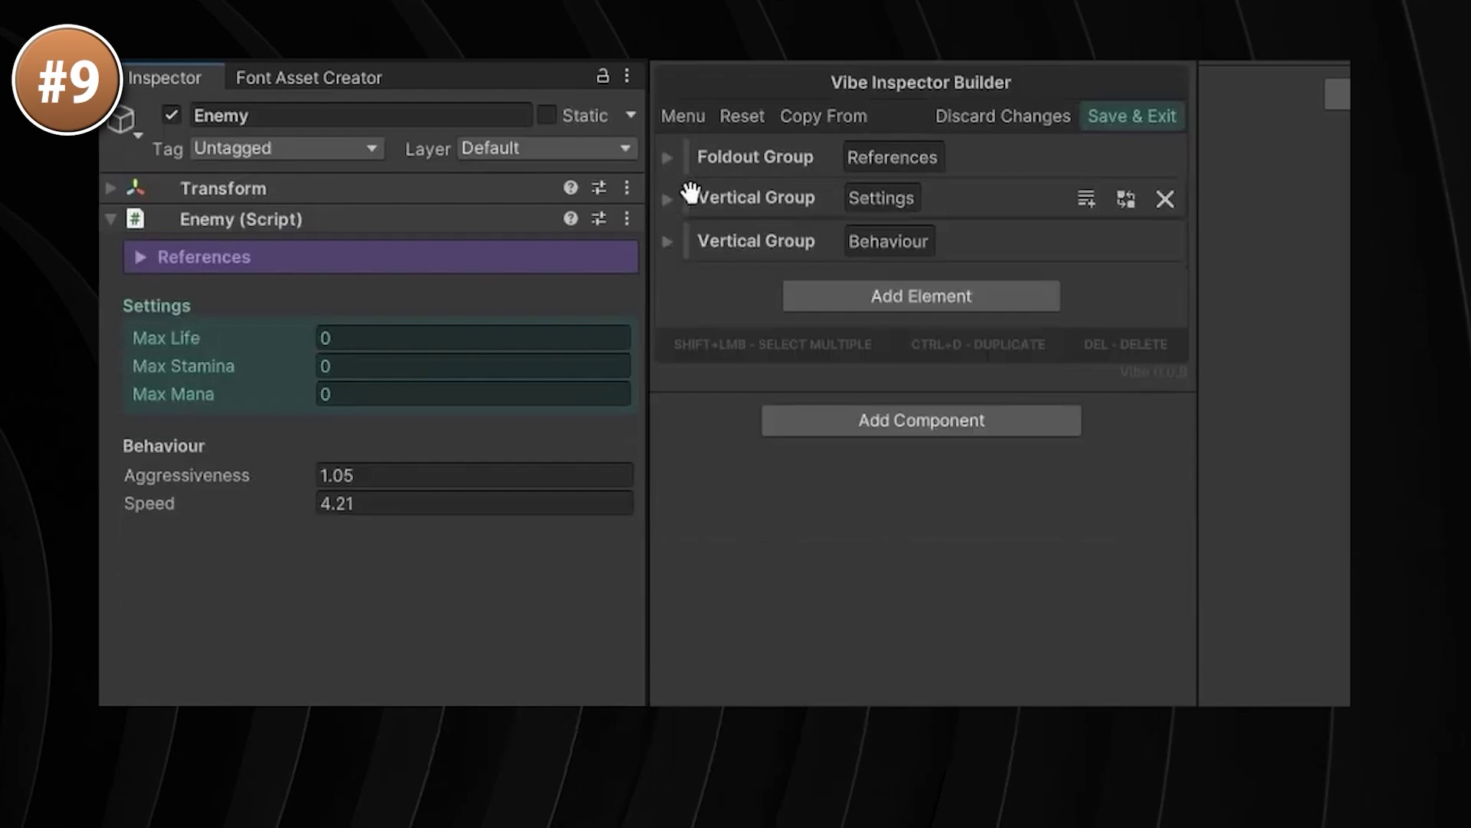
# Step: Add a Color element to the Behaviour vertical group and set it to Orange
pyautogui.click(667, 240)
pyautogui.click(1088, 241)
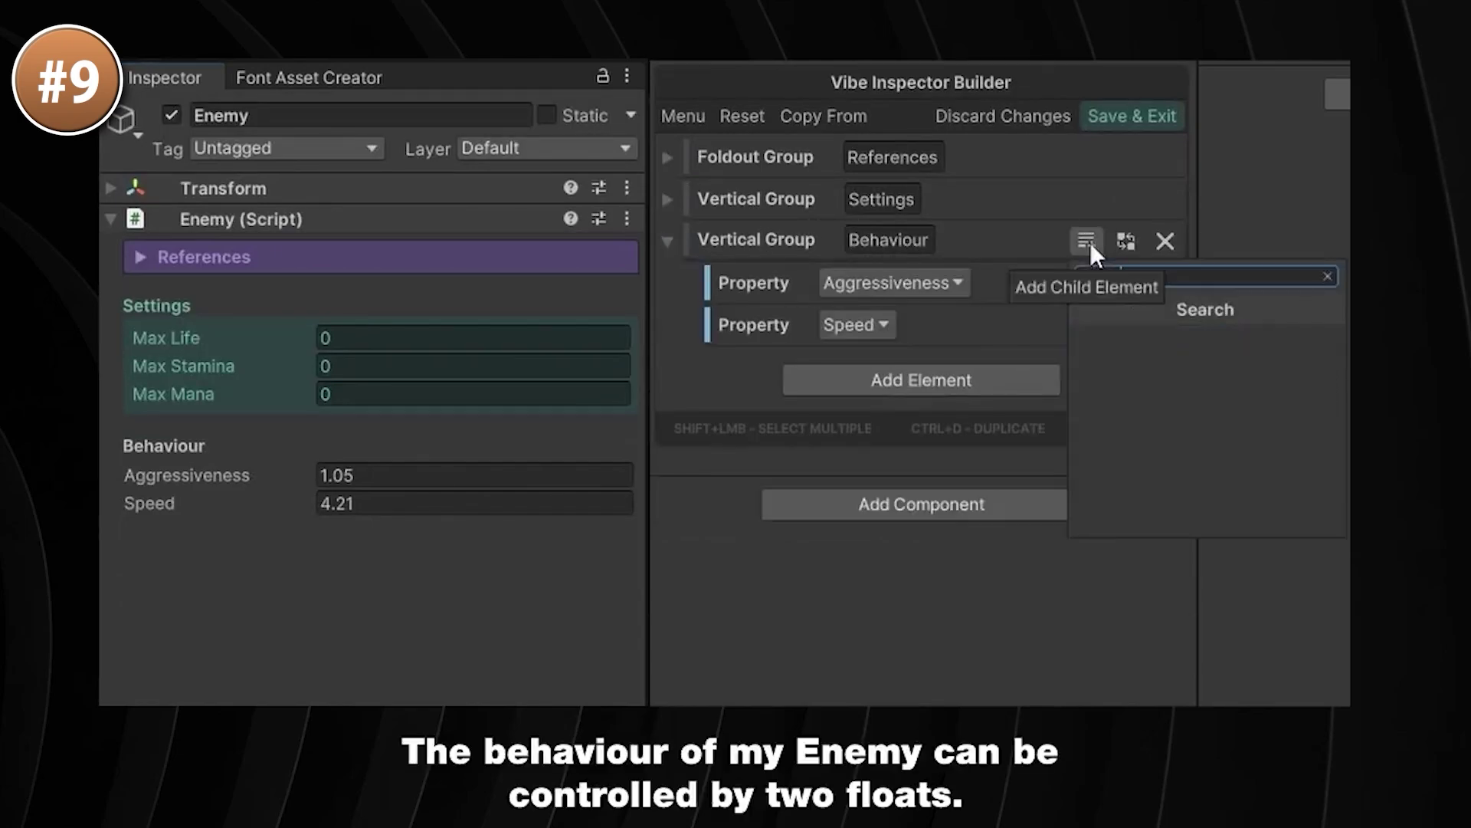
pyautogui.write('styl')
pyautogui.hotkey('ctrl', 'a')
pyautogui.write('color')
pyautogui.click(1110, 342)
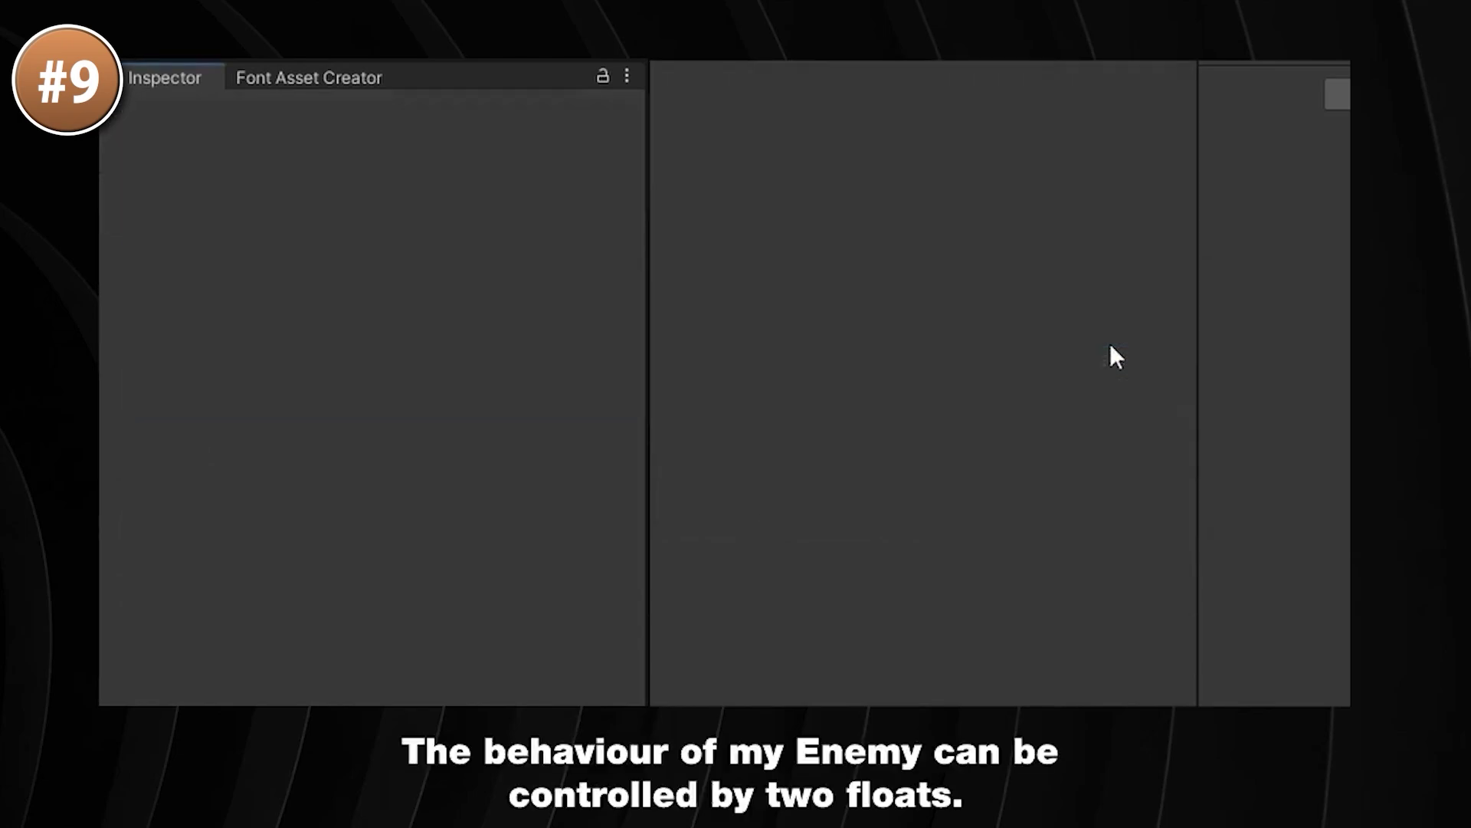
pyautogui.click(843, 283)
pyautogui.click(936, 414)
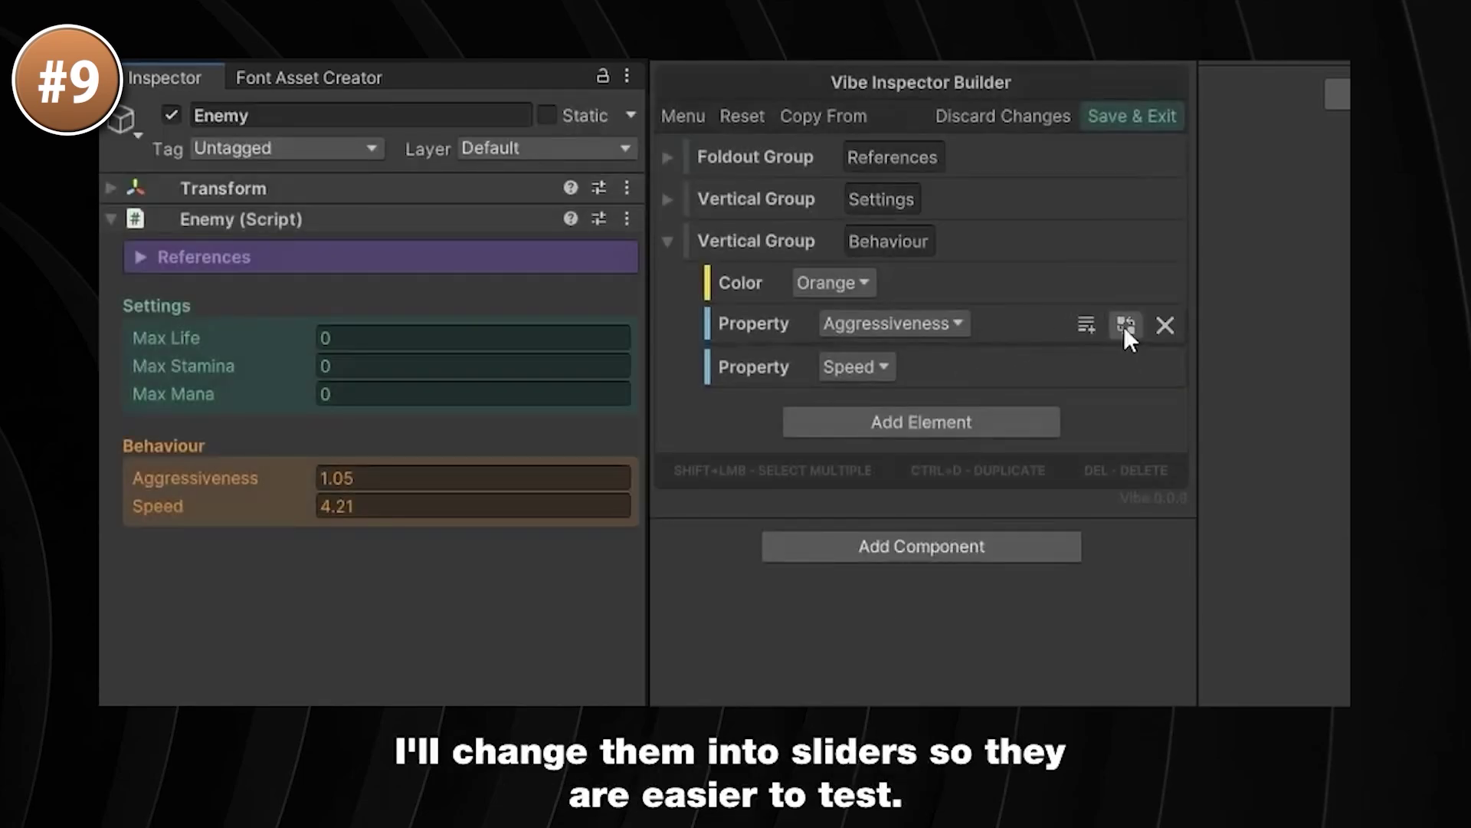
# Step: Convert the Aggressiveness and Speed properties in the Behaviour group into Slider Properties, then collapse the group
pyautogui.click(1124, 325)
pyautogui.click(1105, 404)
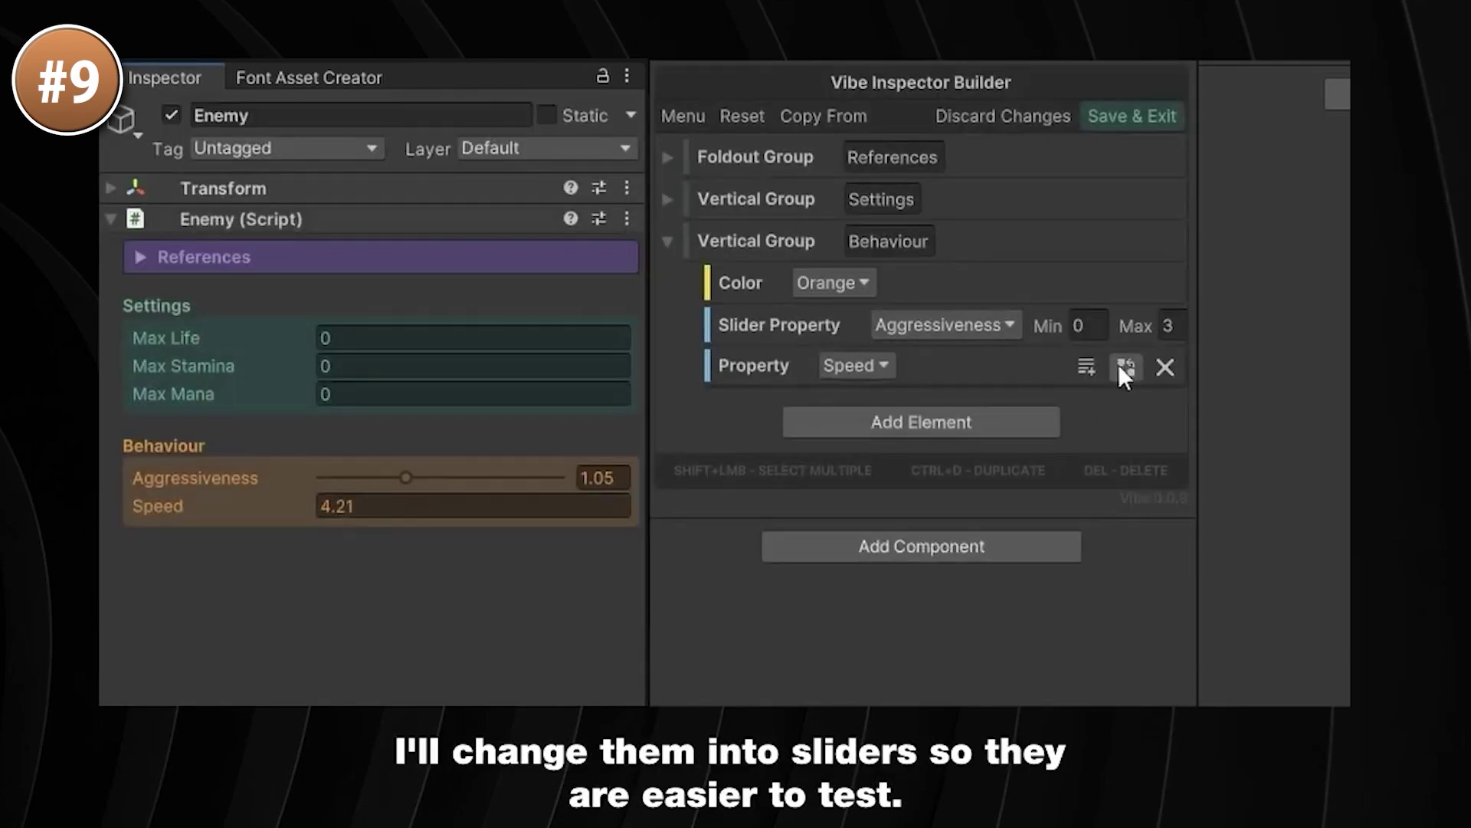
pyautogui.click(1124, 367)
pyautogui.click(1104, 443)
pyautogui.click(670, 242)
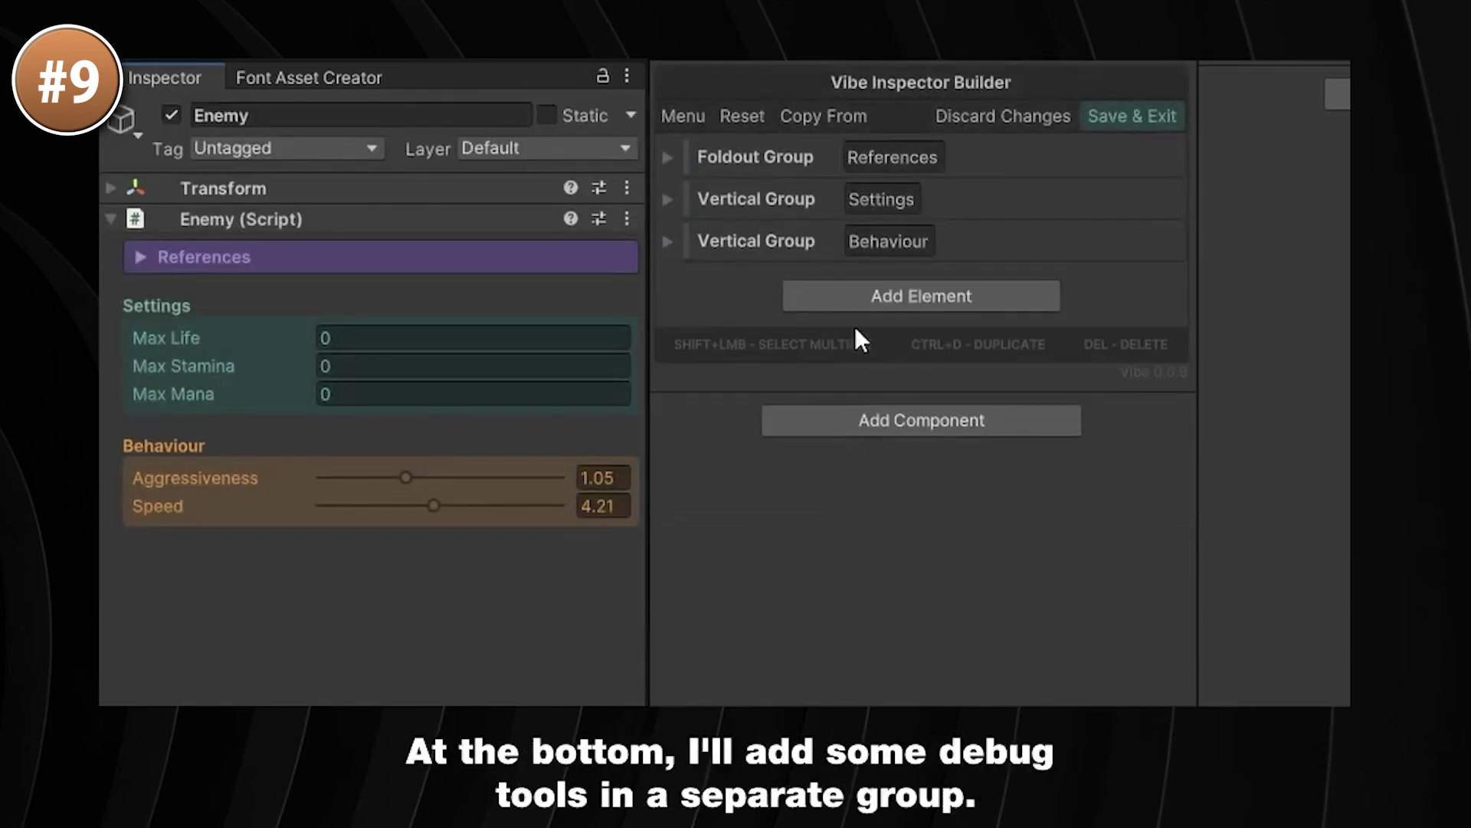
# Step: Add a new Vertical Group below Behaviour and name it Debug
pyautogui.click(853, 296)
pyautogui.write('vert')
pyautogui.click(875, 387)
pyautogui.click(934, 283)
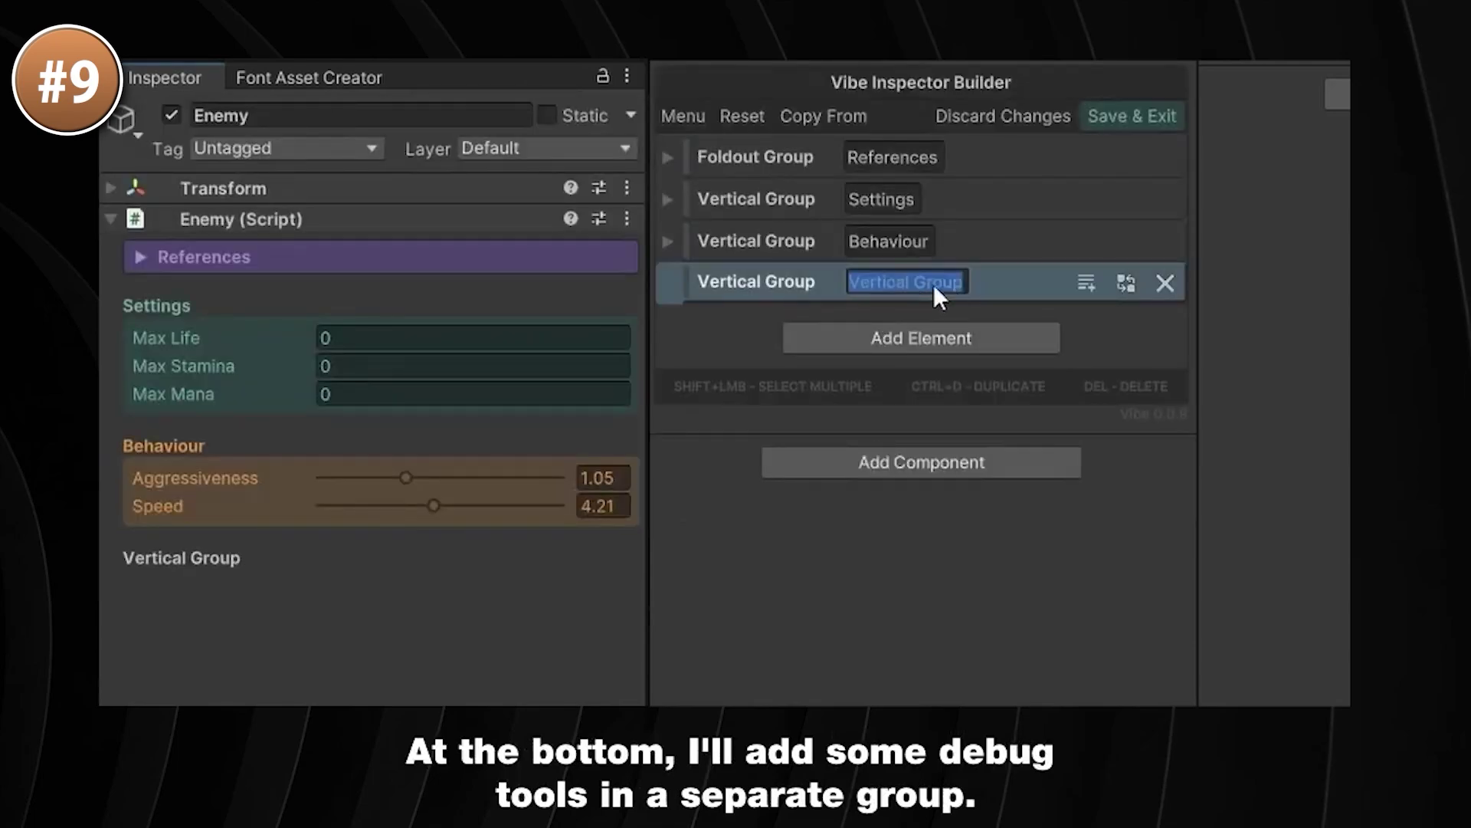
pyautogui.hotkey('ctrl', 'a')
pyautogui.write('Debug')
pyautogui.press('Return')
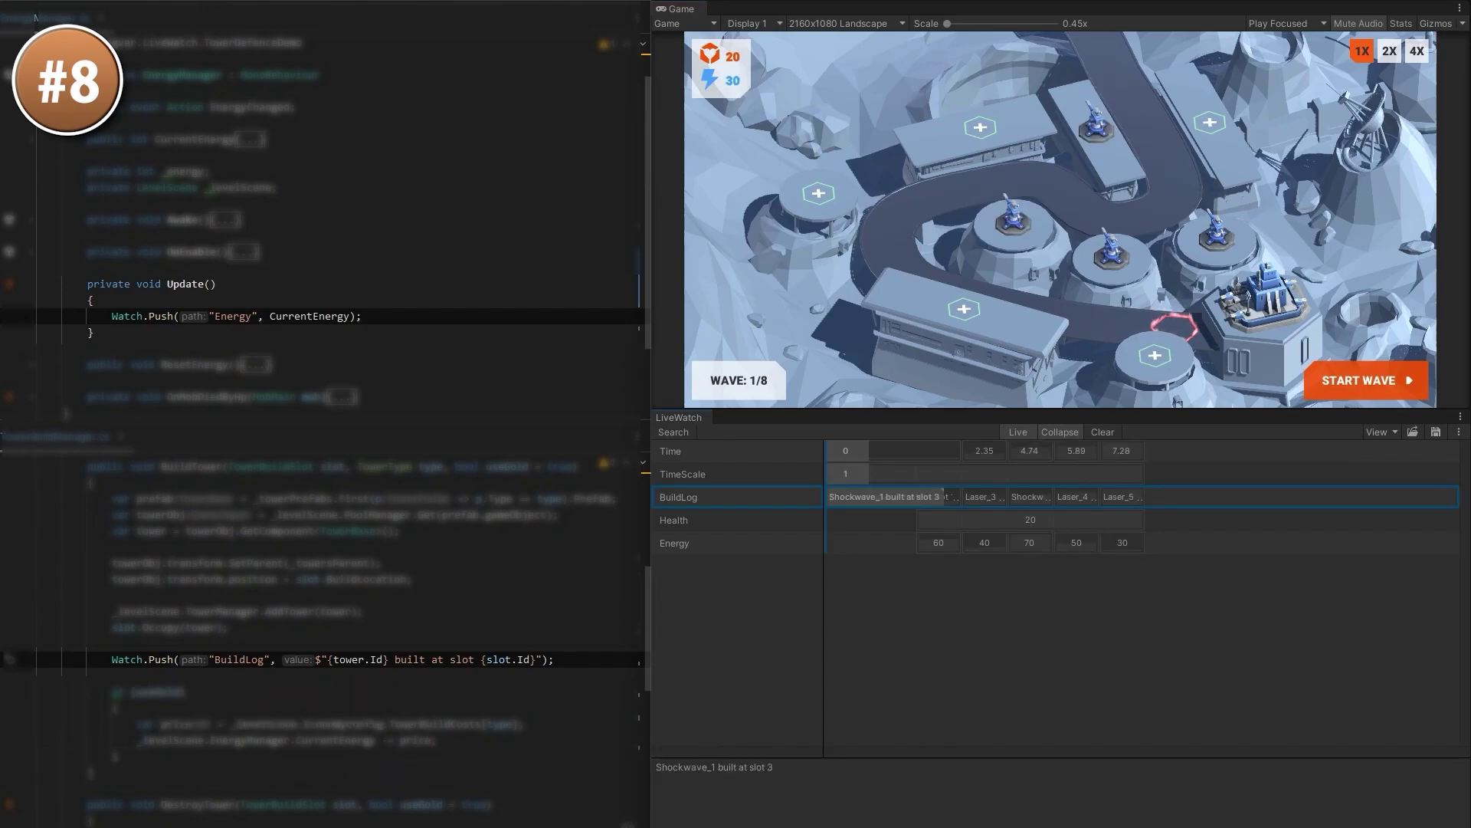
# Step: Step back and forth through the recorded BuildLog entries in LiveWatch, starting from the Laser_3 entry
pyautogui.click(1010, 497)
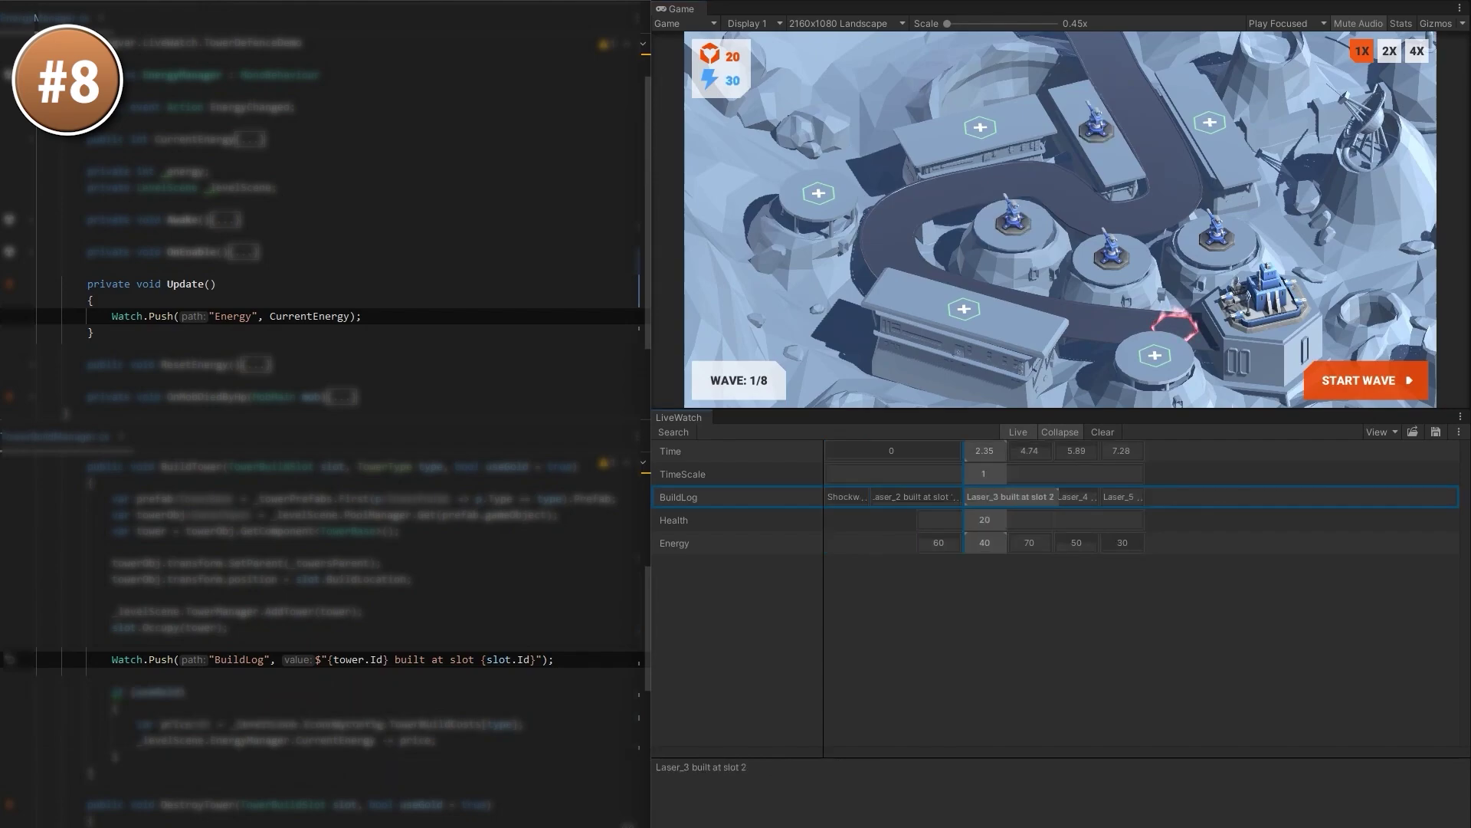
pyautogui.press('Right')
pyautogui.press('Right')
pyautogui.press('Right')
pyautogui.press('Left')
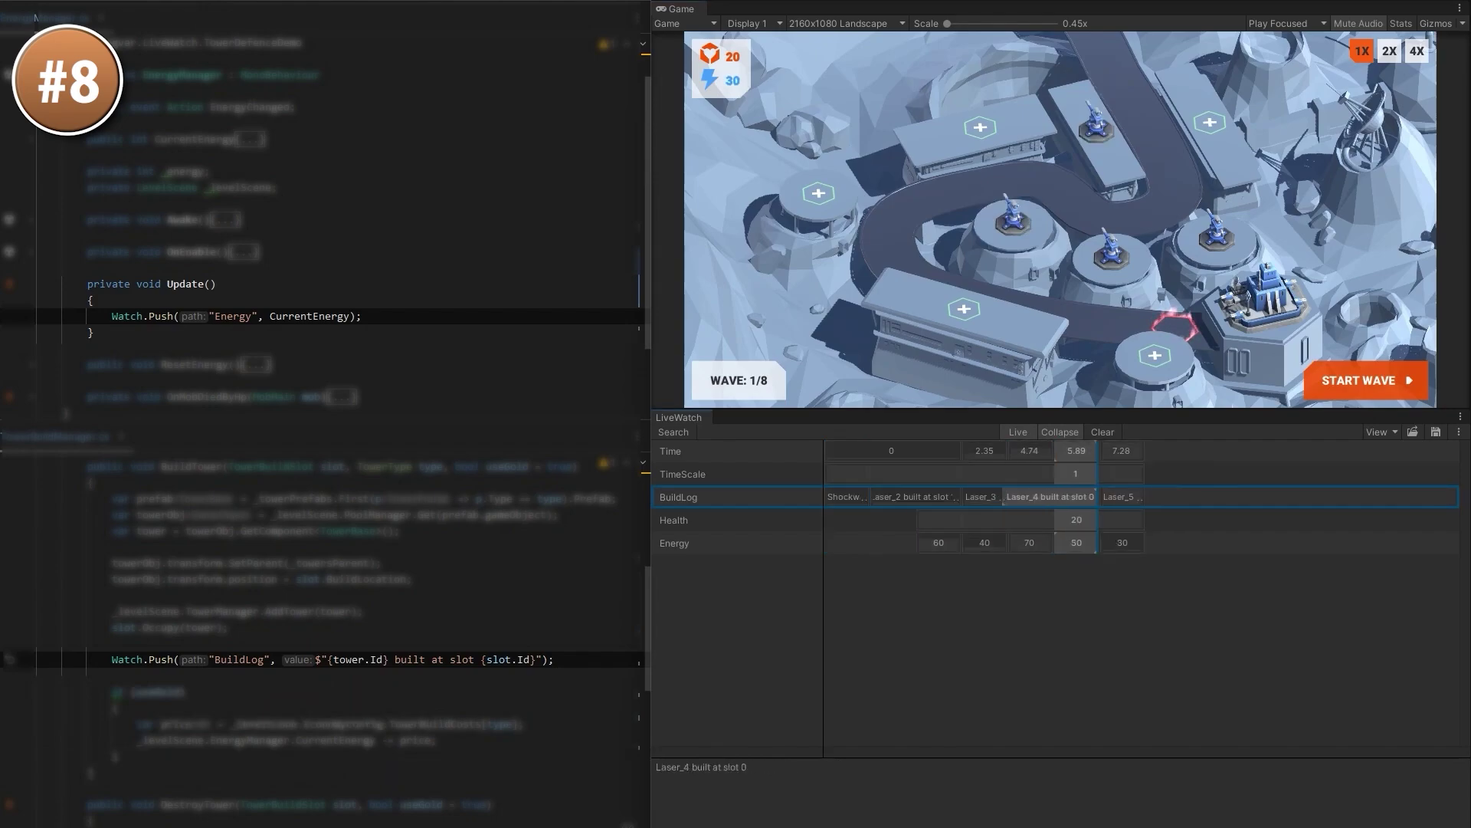
pyautogui.press('Left')
pyautogui.press('Left')
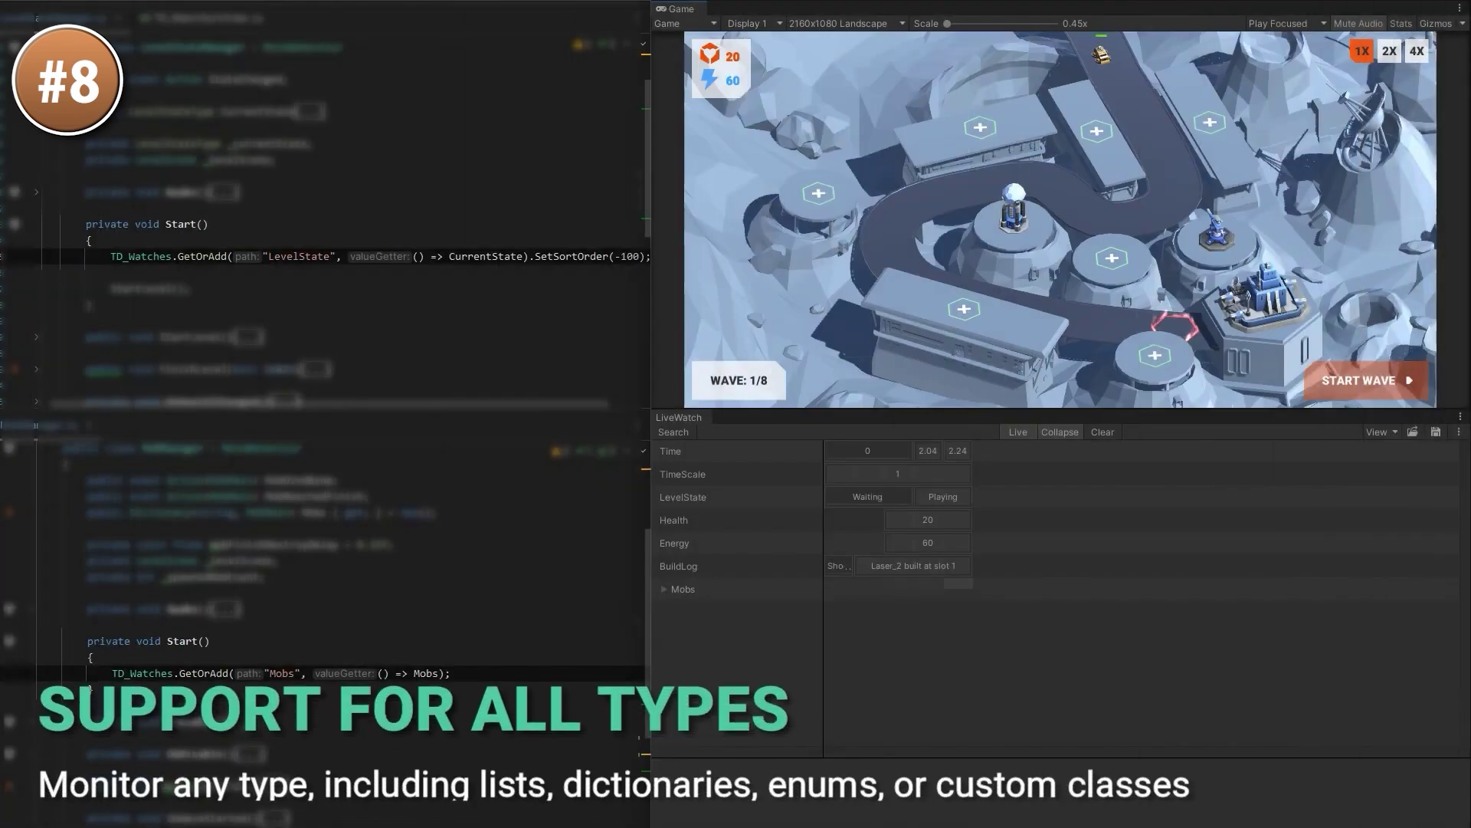
# Step: Expand Mobs and Mob_1 in LiveWatch and examine the mob's fields and recorded CurrentHealth values
pyautogui.click(683, 588)
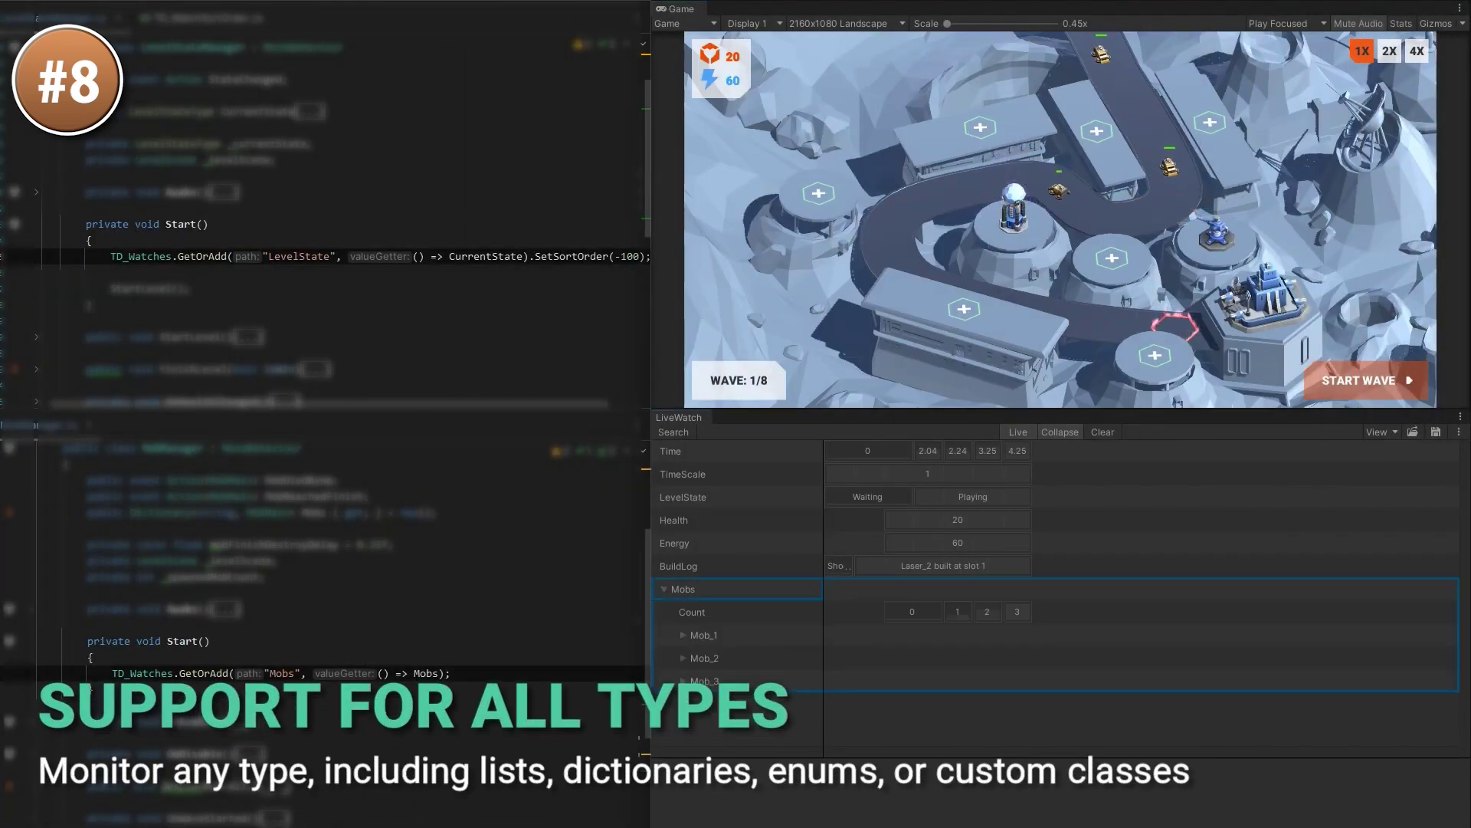
pyautogui.click(683, 635)
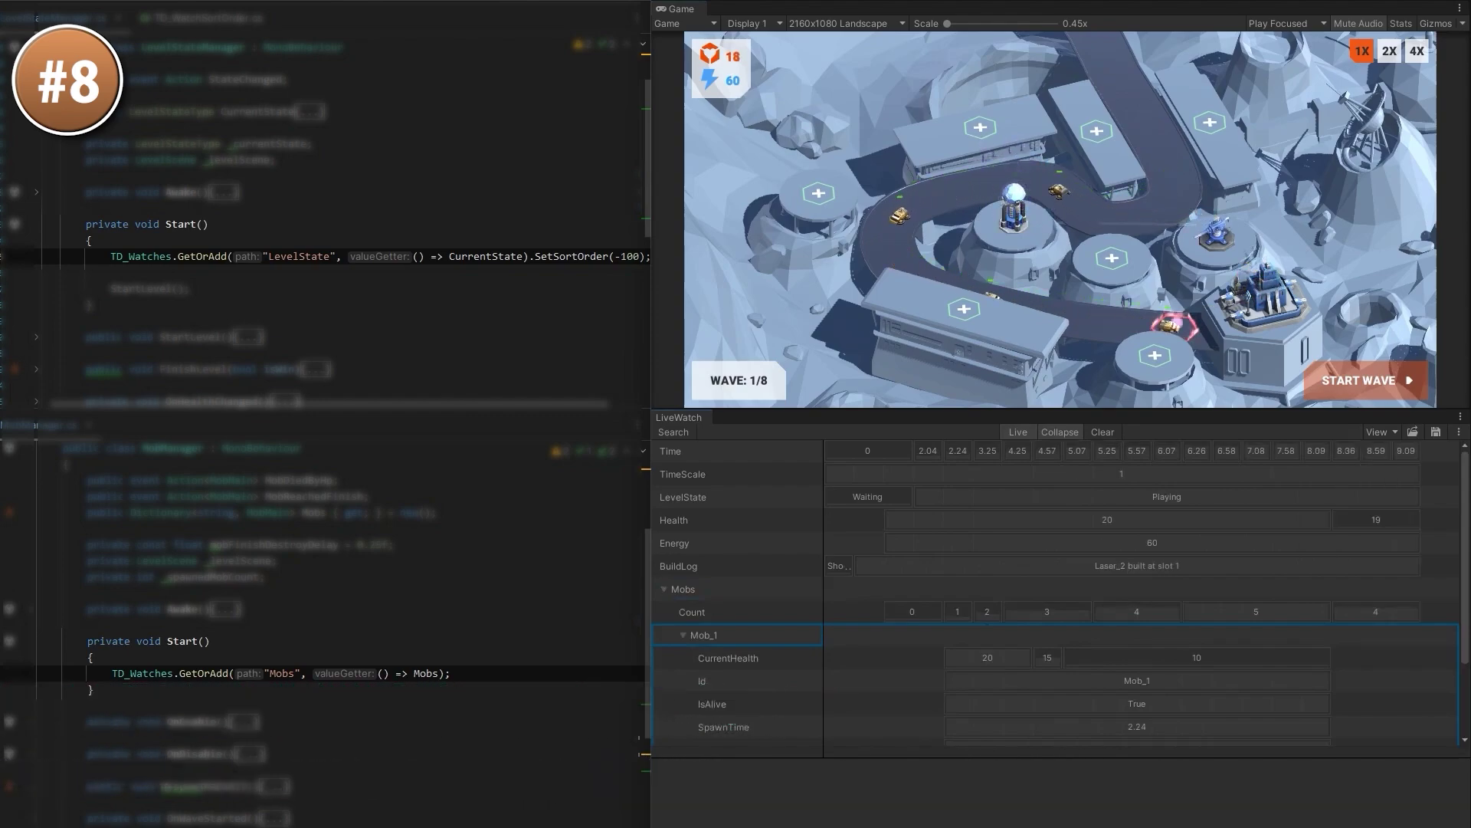
pyautogui.scroll(-1, 1058, 598)
pyautogui.scroll(-1, 1058, 597)
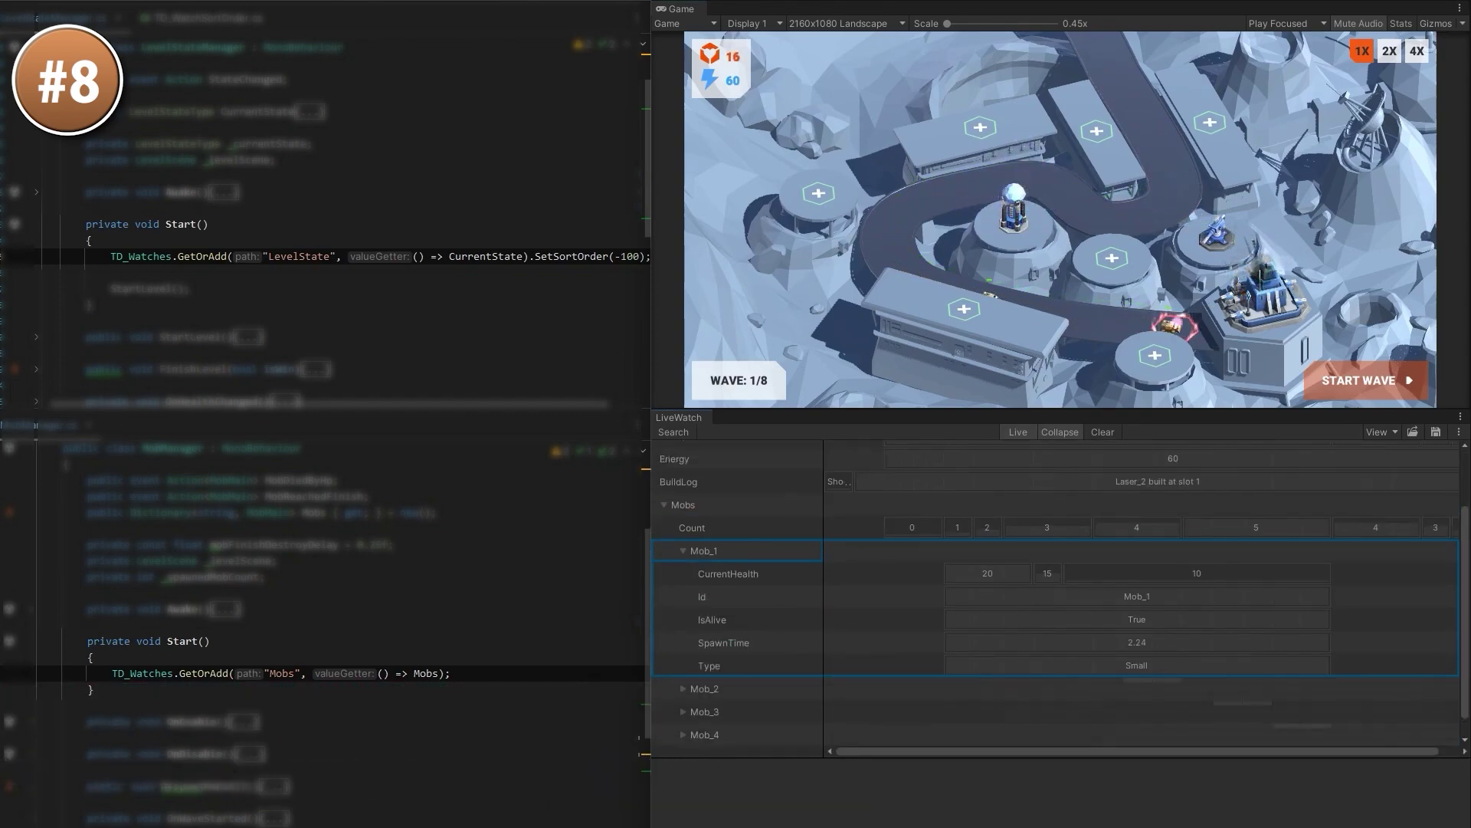
pyautogui.scroll(2, 1057, 594)
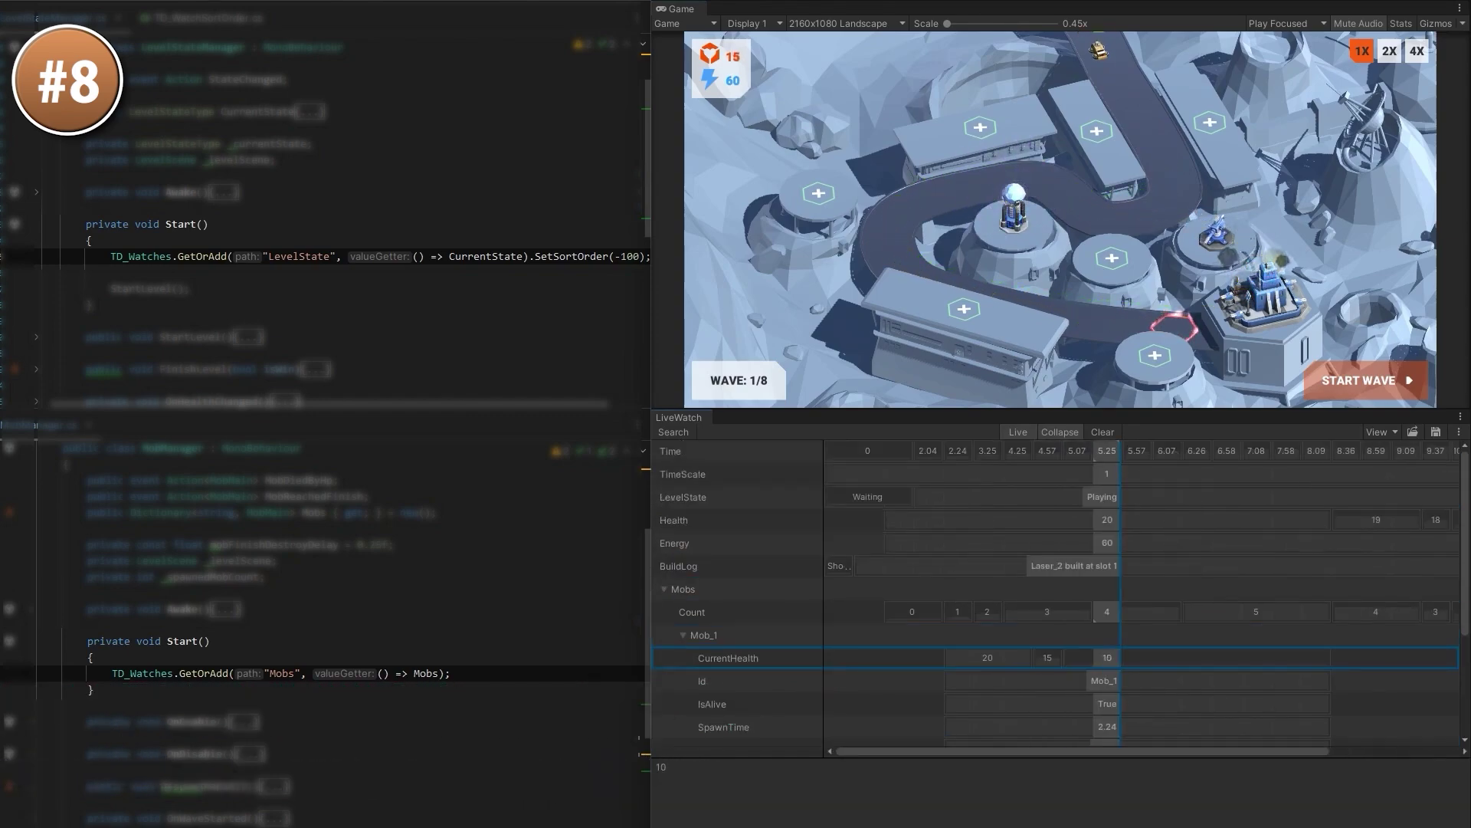
pyautogui.click(1150, 658)
pyautogui.click(1107, 657)
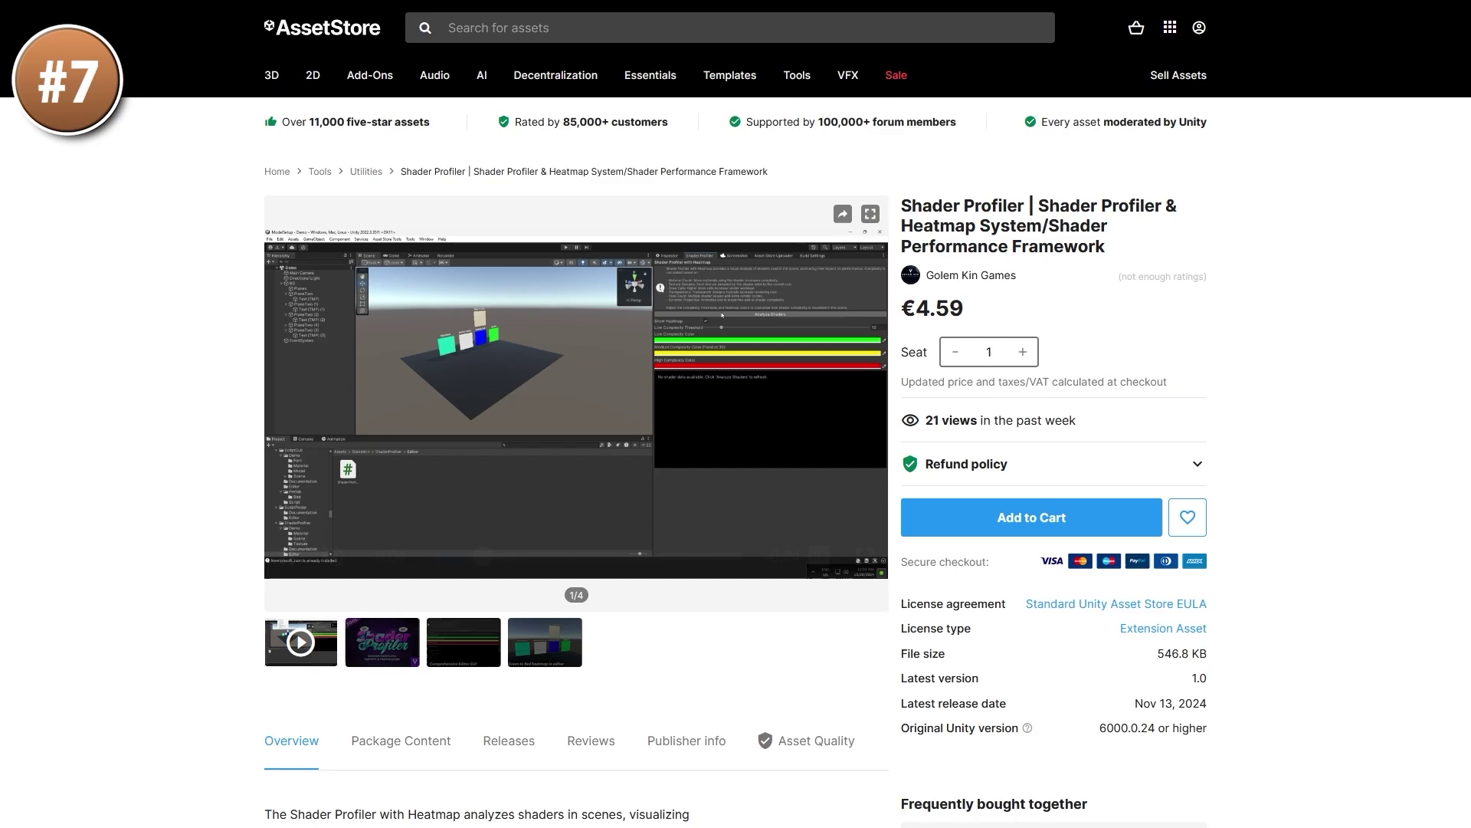
# Step: Open Shader Profiler with Heatmap, analyze the scene's shaders and review the complexity report
pyautogui.press('f')
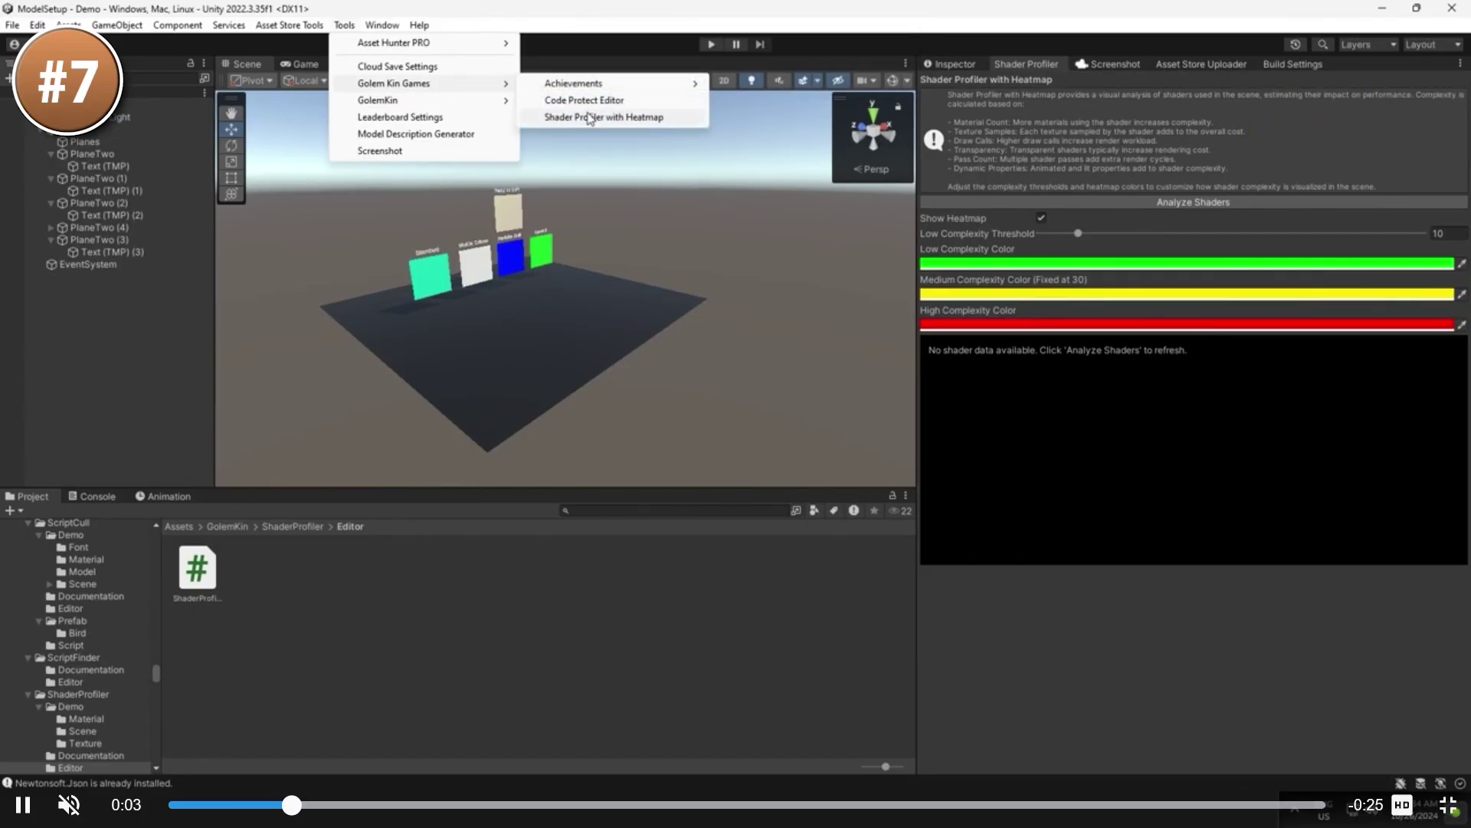
pyautogui.click(589, 117)
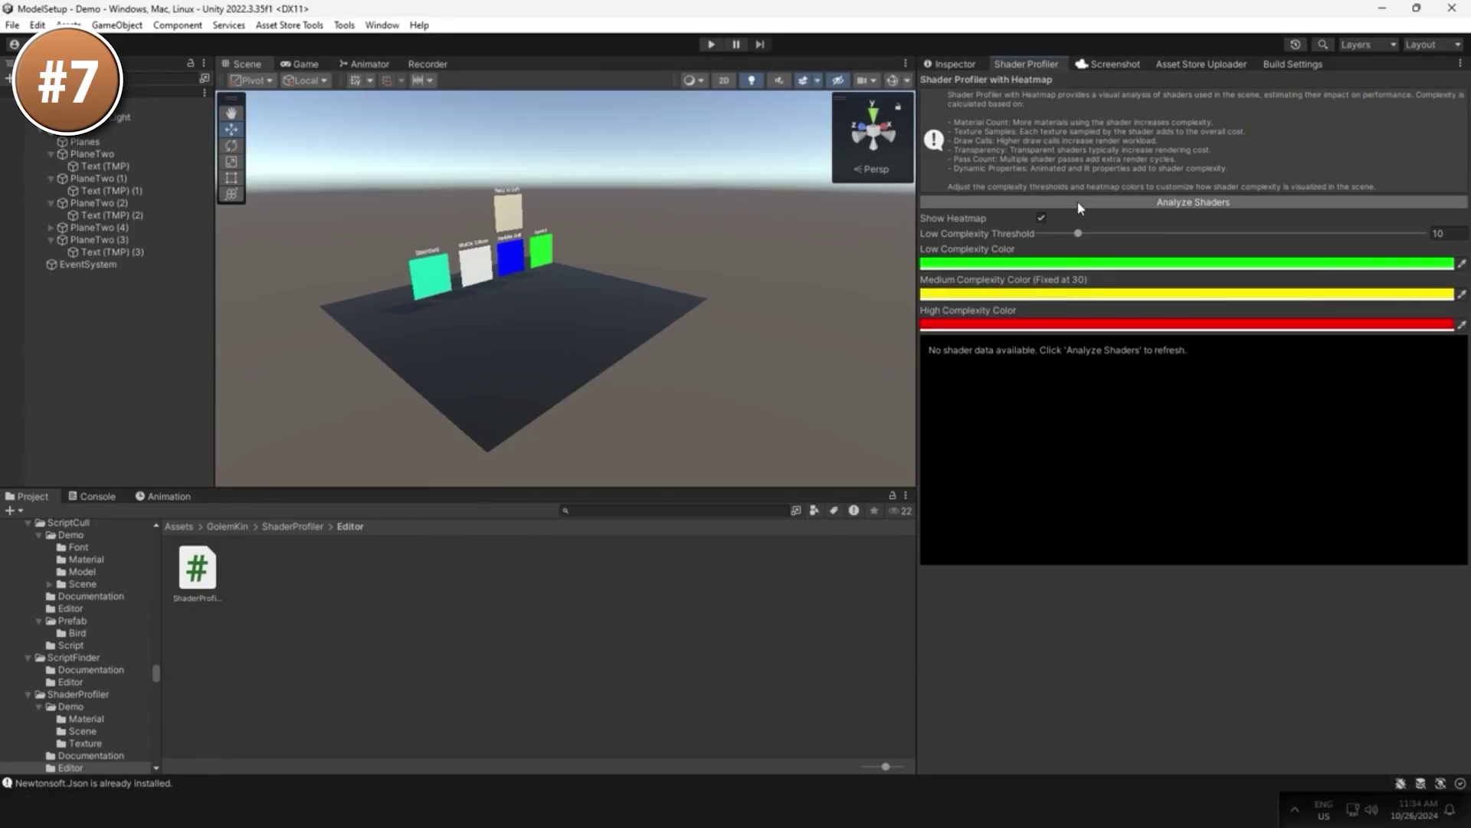
pyautogui.click(1080, 203)
pyautogui.moveTo(751, 230)
pyautogui.mouseDown(button='right')
pyautogui.moveTo(722, 207)
pyautogui.moveTo(739, 242)
pyautogui.mouseUp(button='right')
pyautogui.scroll(-1, 1146, 441)
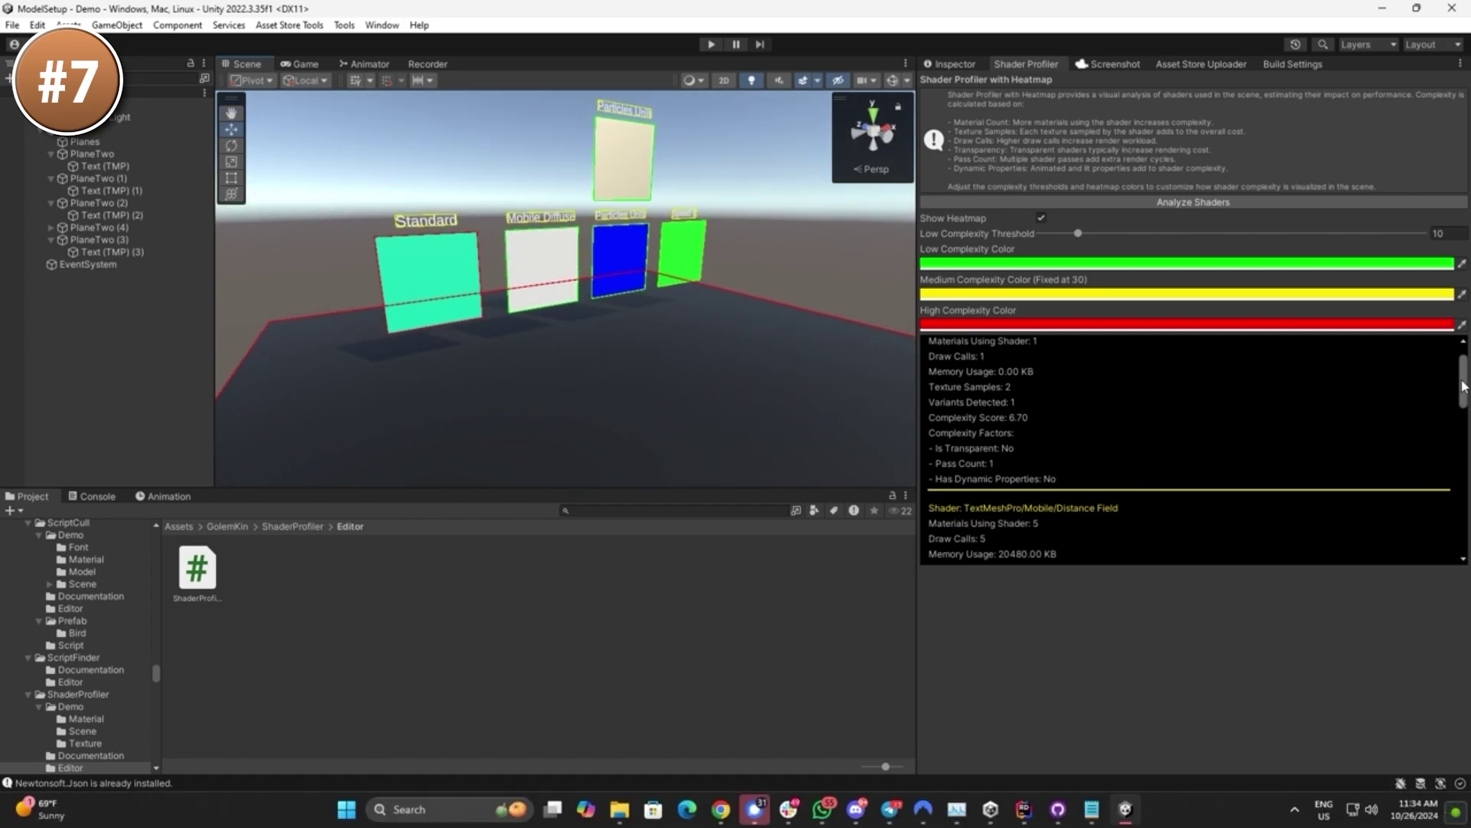
pyautogui.moveTo(1464, 386)
pyautogui.mouseDown()
pyautogui.moveTo(1461, 537)
pyautogui.moveTo(1462, 368)
pyautogui.mouseUp()
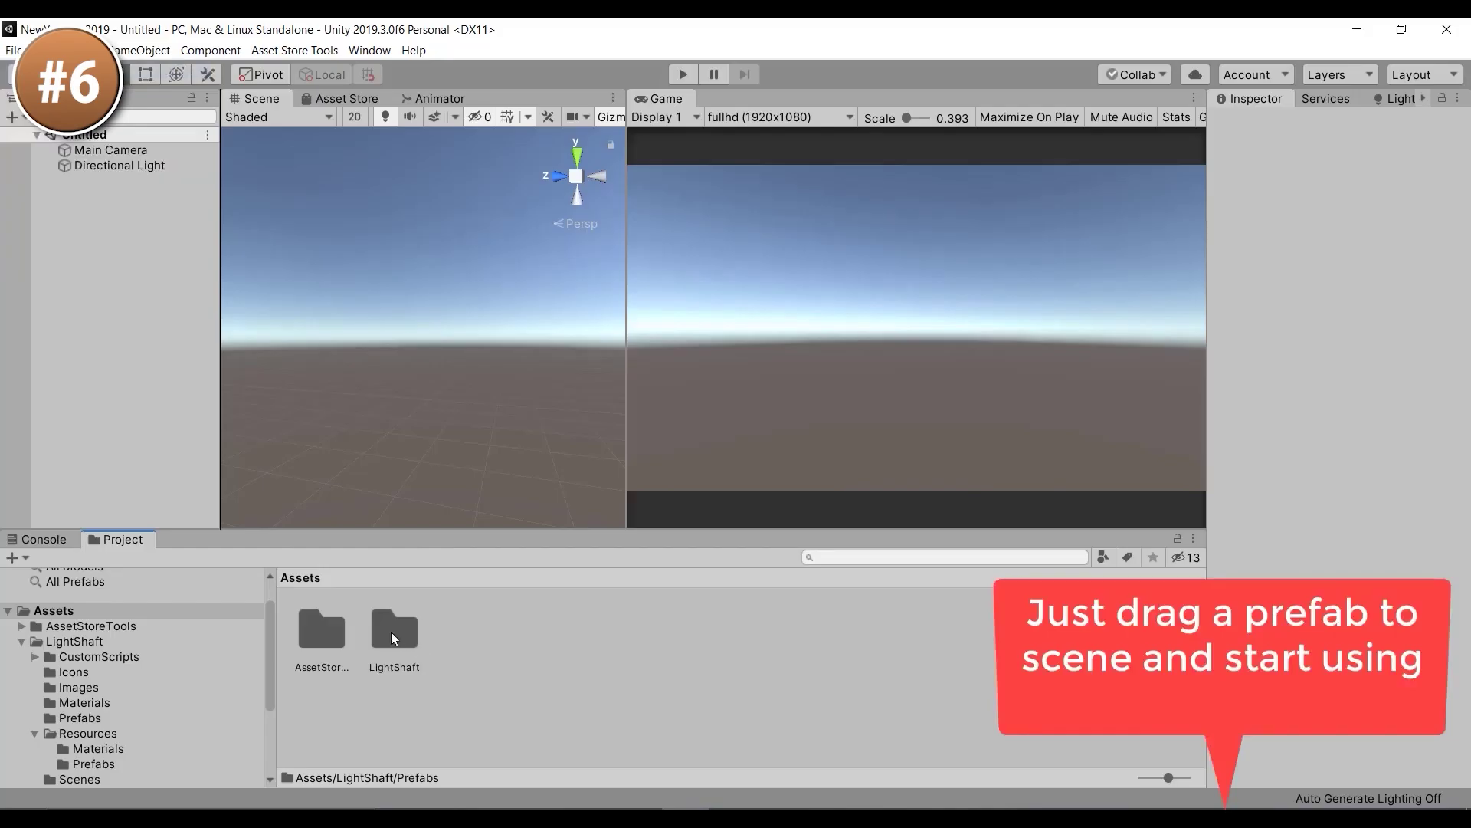
# Step: Add the YoutubeSimplified prefab from the LightShaft Prefabs folder to the scene
pyautogui.doubleClick(394, 631)
pyautogui.doubleClick(618, 646)
pyautogui.moveTo(686, 630); pyautogui.dragTo(168, 369)
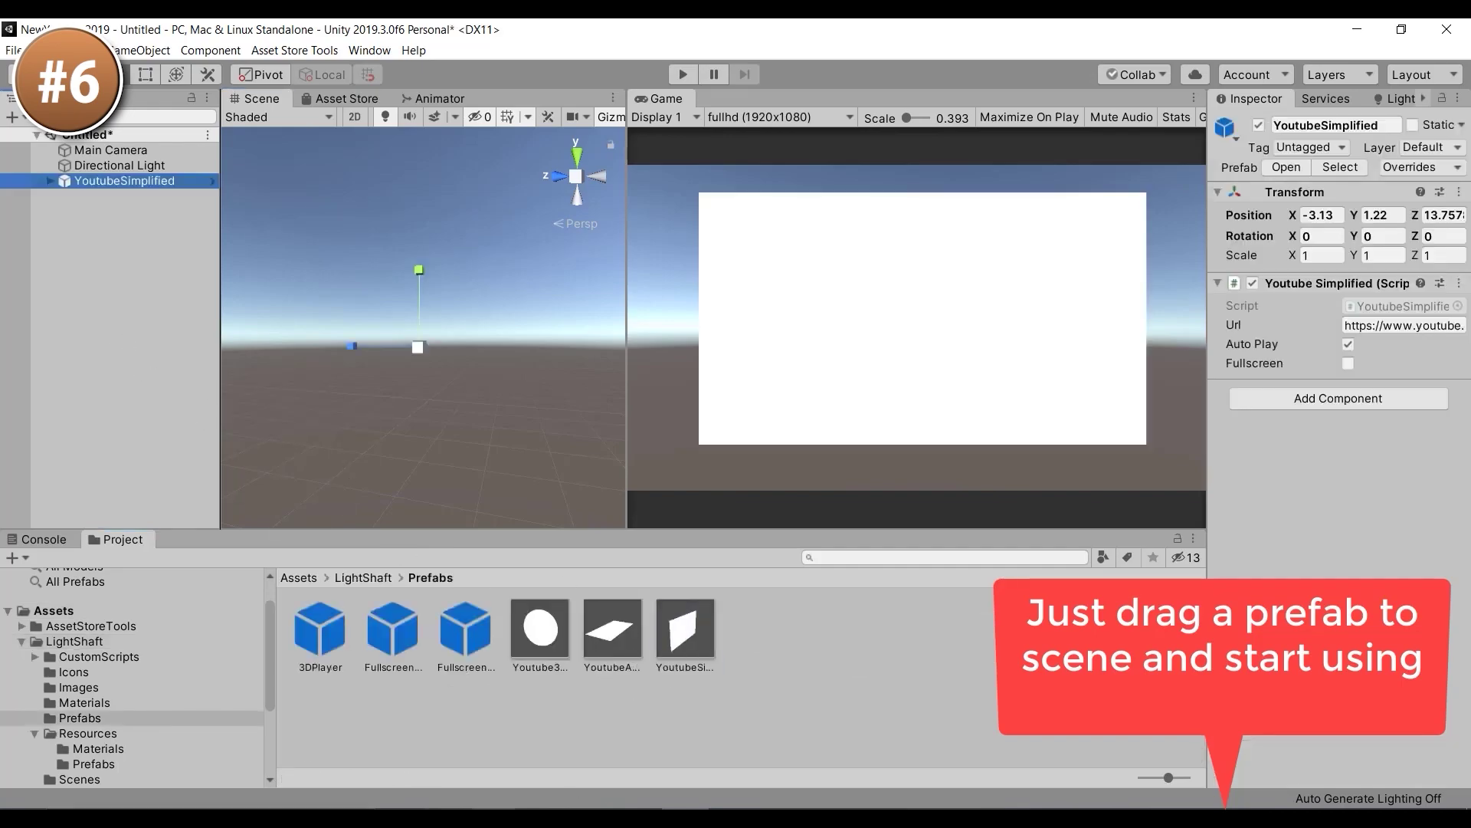
# Step: Copy the address of the "HDRP vs. URP" YouTube video from Chrome into the YoutubeSimplified object's Url in Unity
pyautogui.moveTo(546, 819)
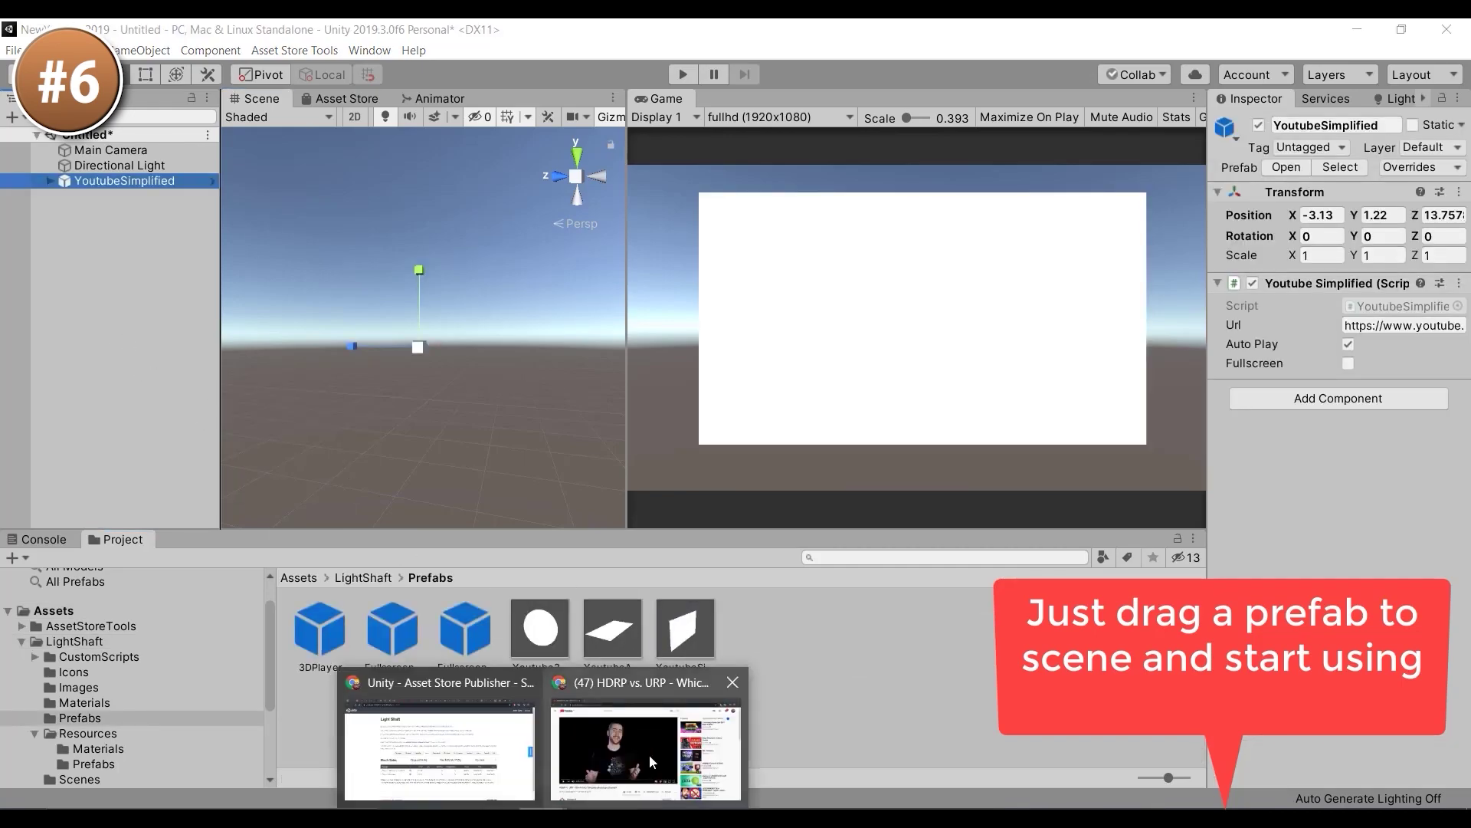
pyautogui.click(674, 735)
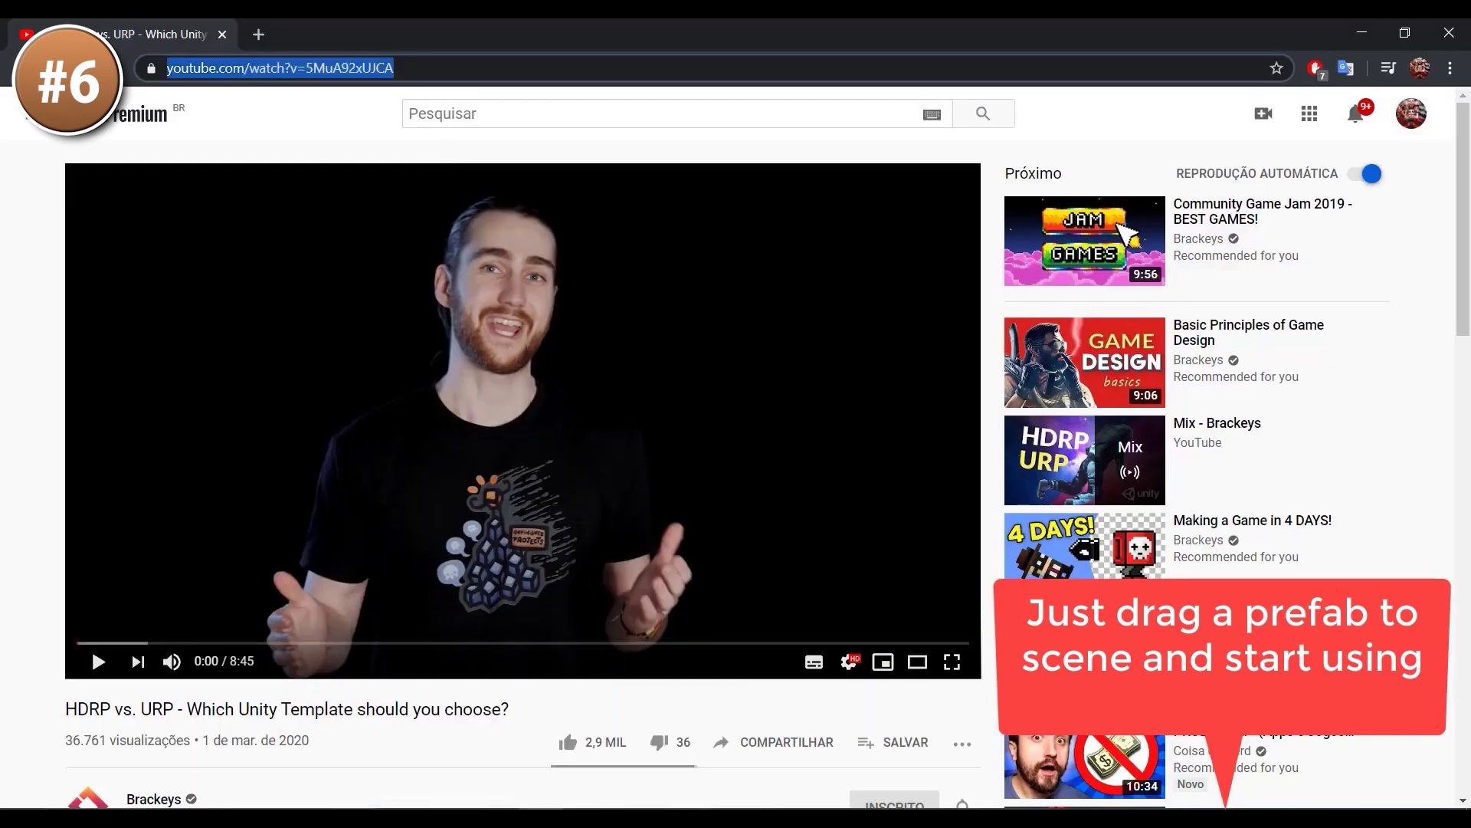
pyautogui.hotkey('alt', 'Tab')
pyautogui.click(1378, 325)
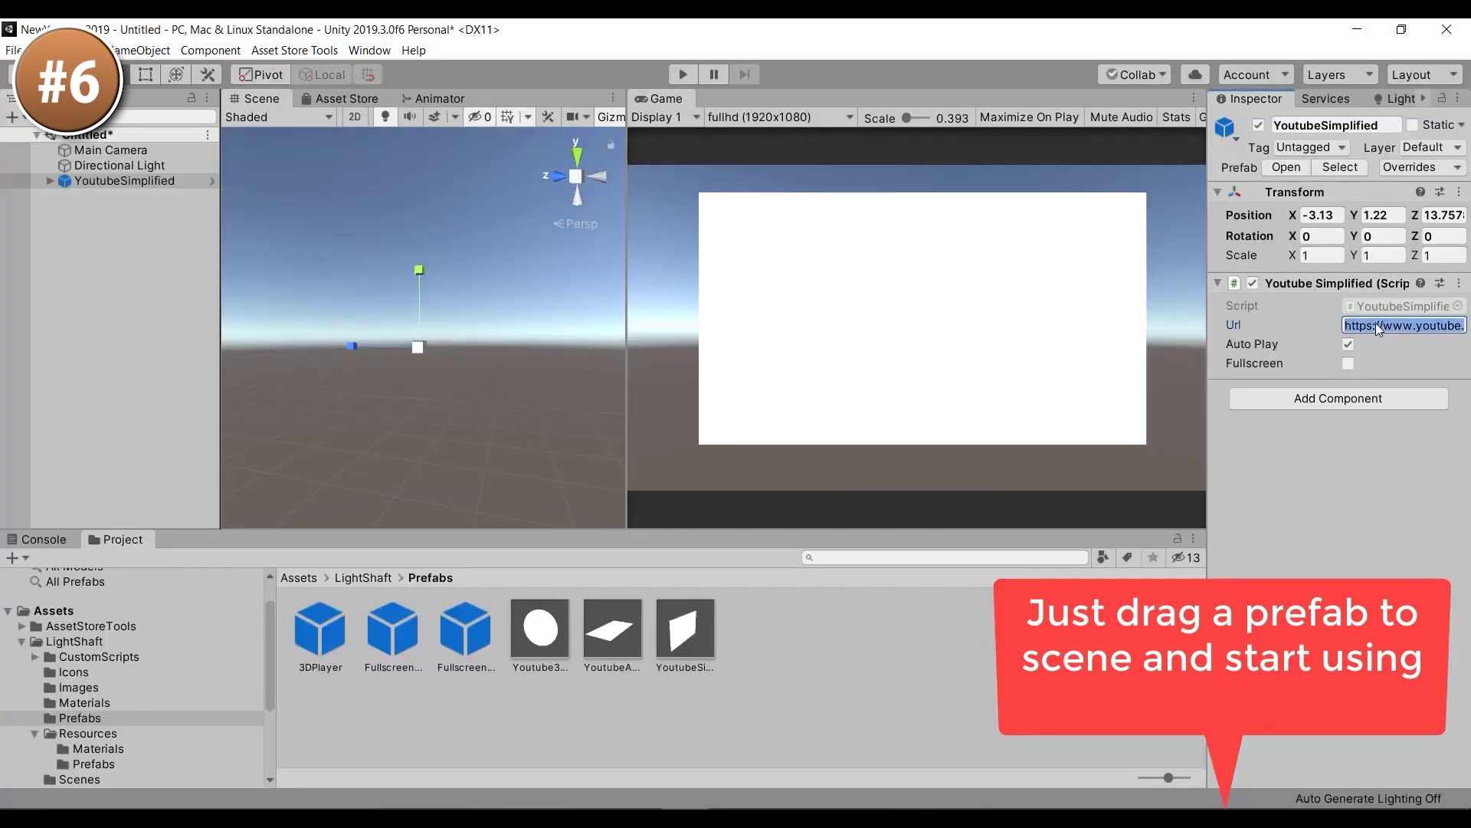
pyautogui.hotkey('ctrl', 'v')
# Step: Run the scene in play mode and examine the YoutubeSimplified video screen from several angles in the Scene view
pyautogui.click(685, 74)
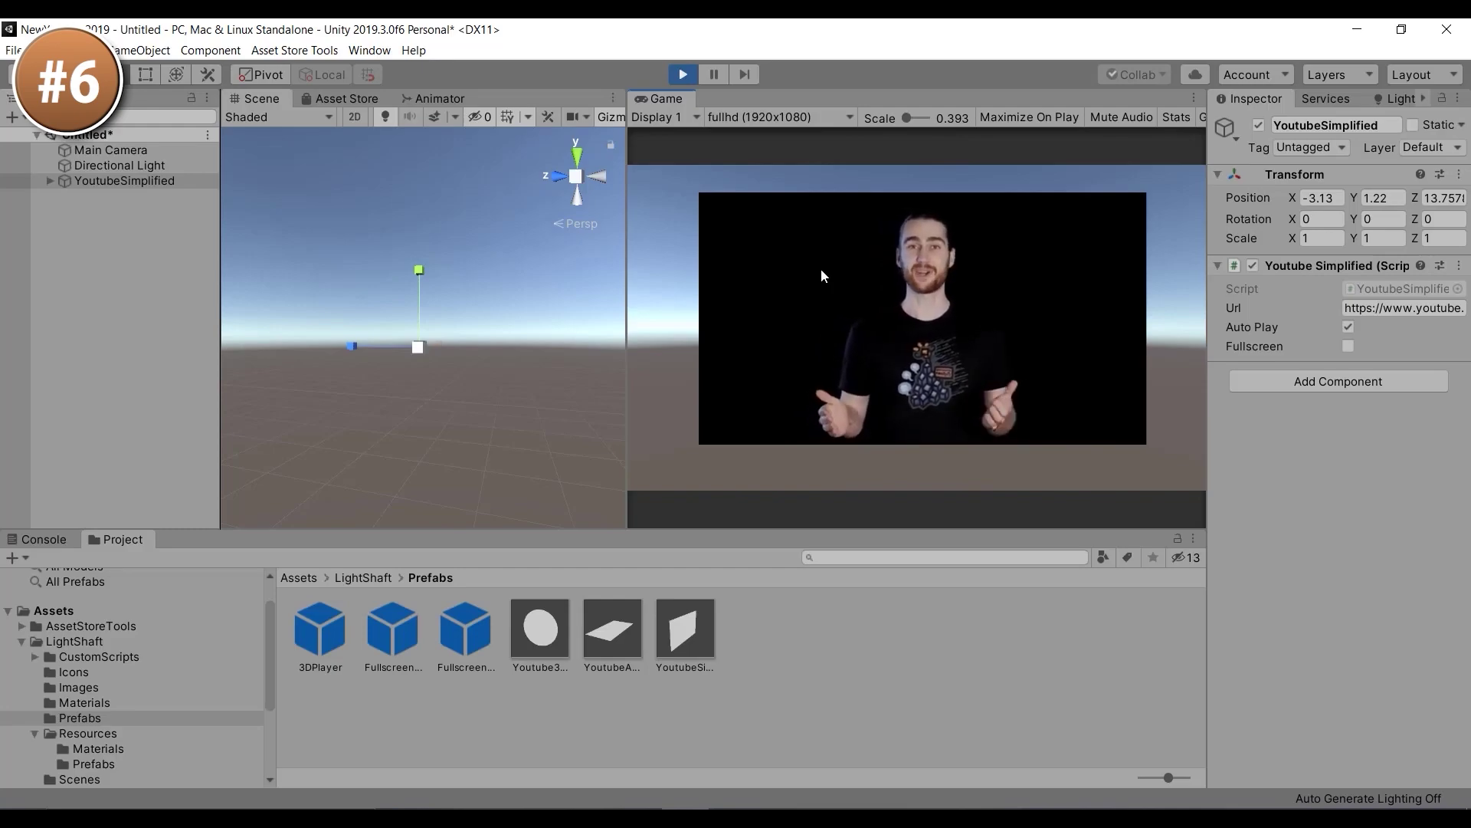
pyautogui.click(69, 184)
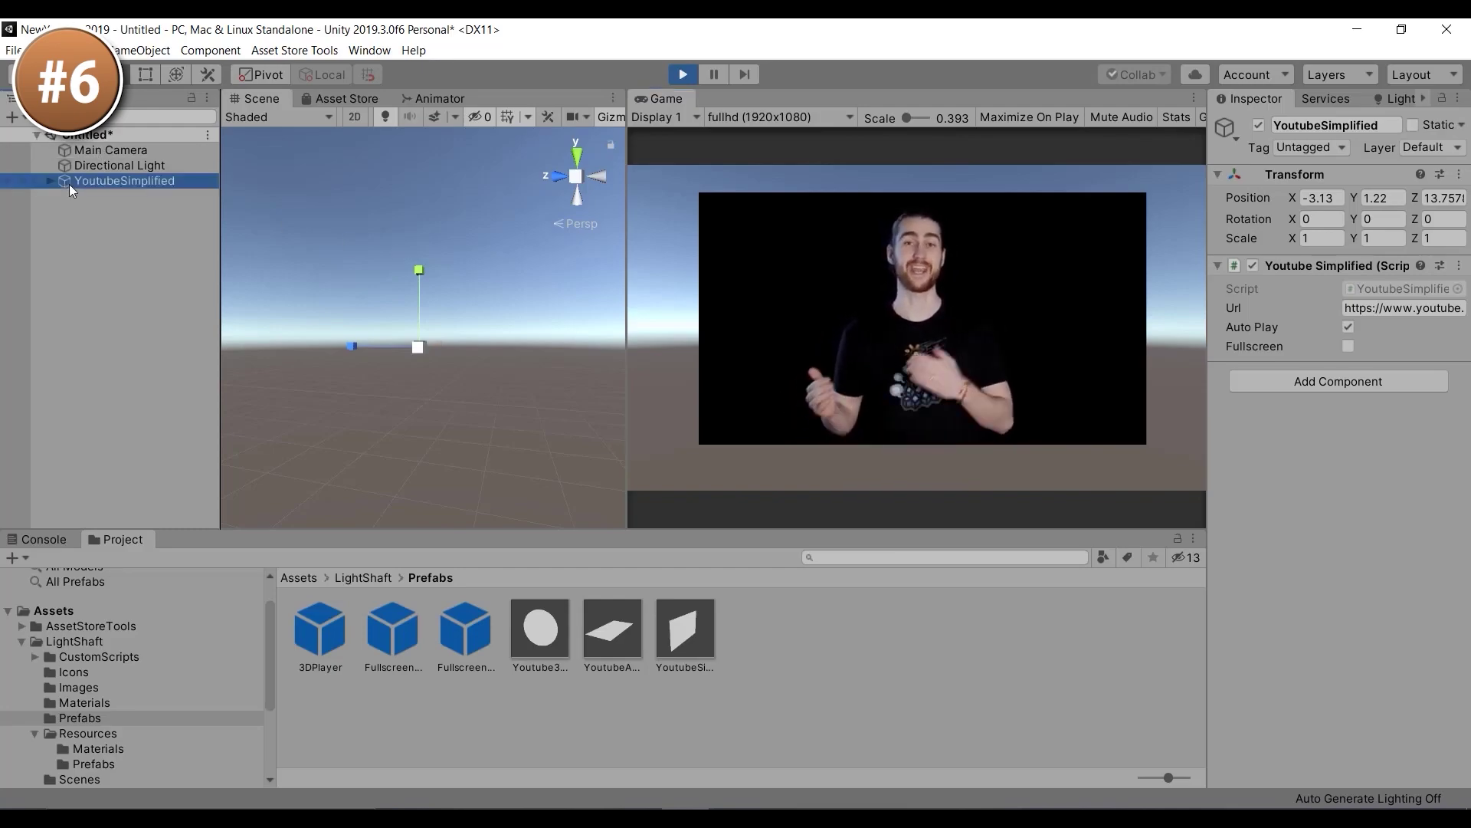
pyautogui.doubleClick(69, 184)
pyautogui.keyDown('alt'); pyautogui.moveTo(429, 329); pyautogui.dragTo(103, 402); pyautogui.keyUp('alt')
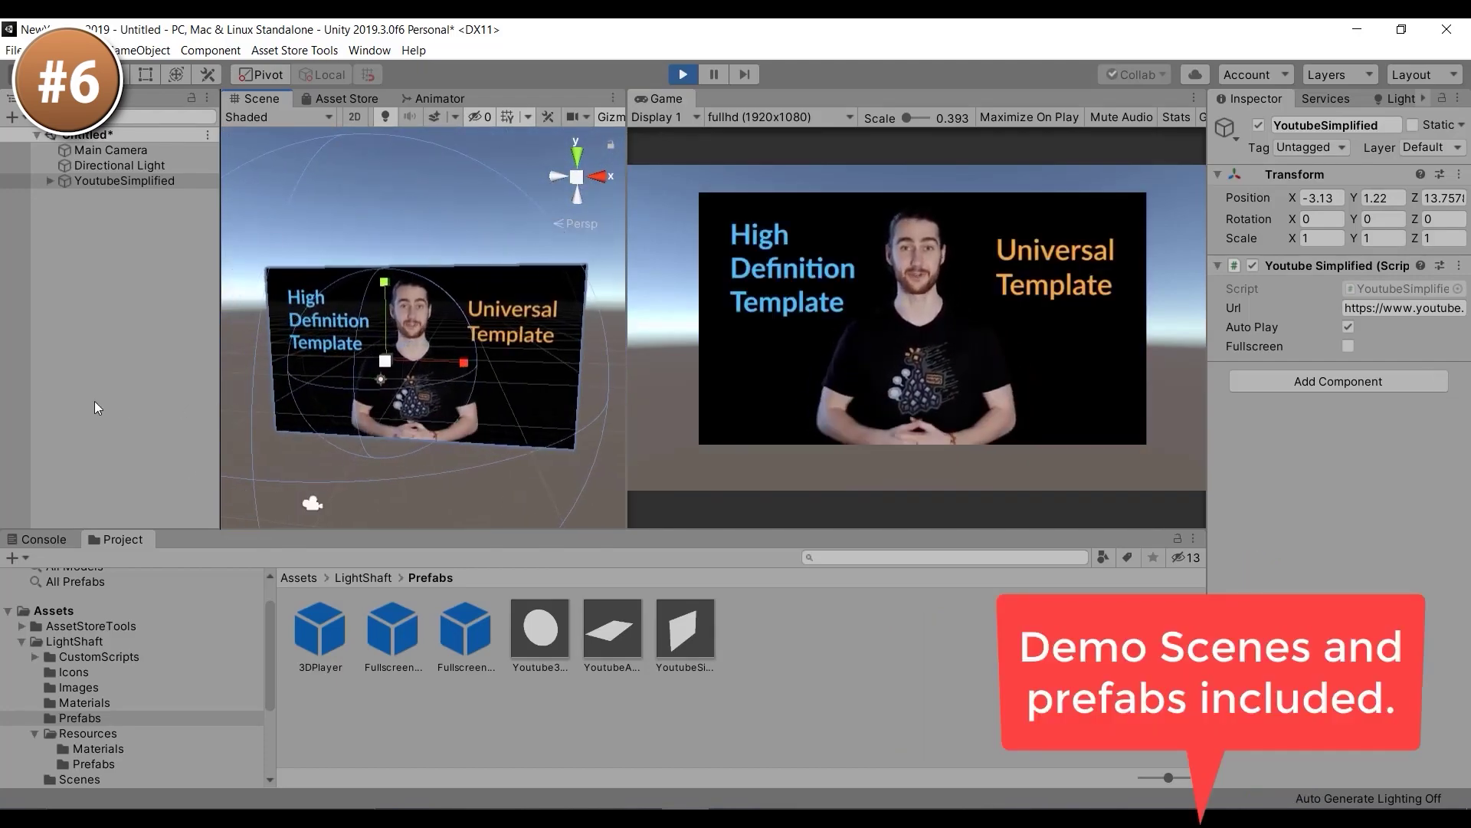
pyautogui.keyDown('alt'); pyautogui.moveTo(320, 355); pyautogui.dragTo(523, 337); pyautogui.keyUp('alt')
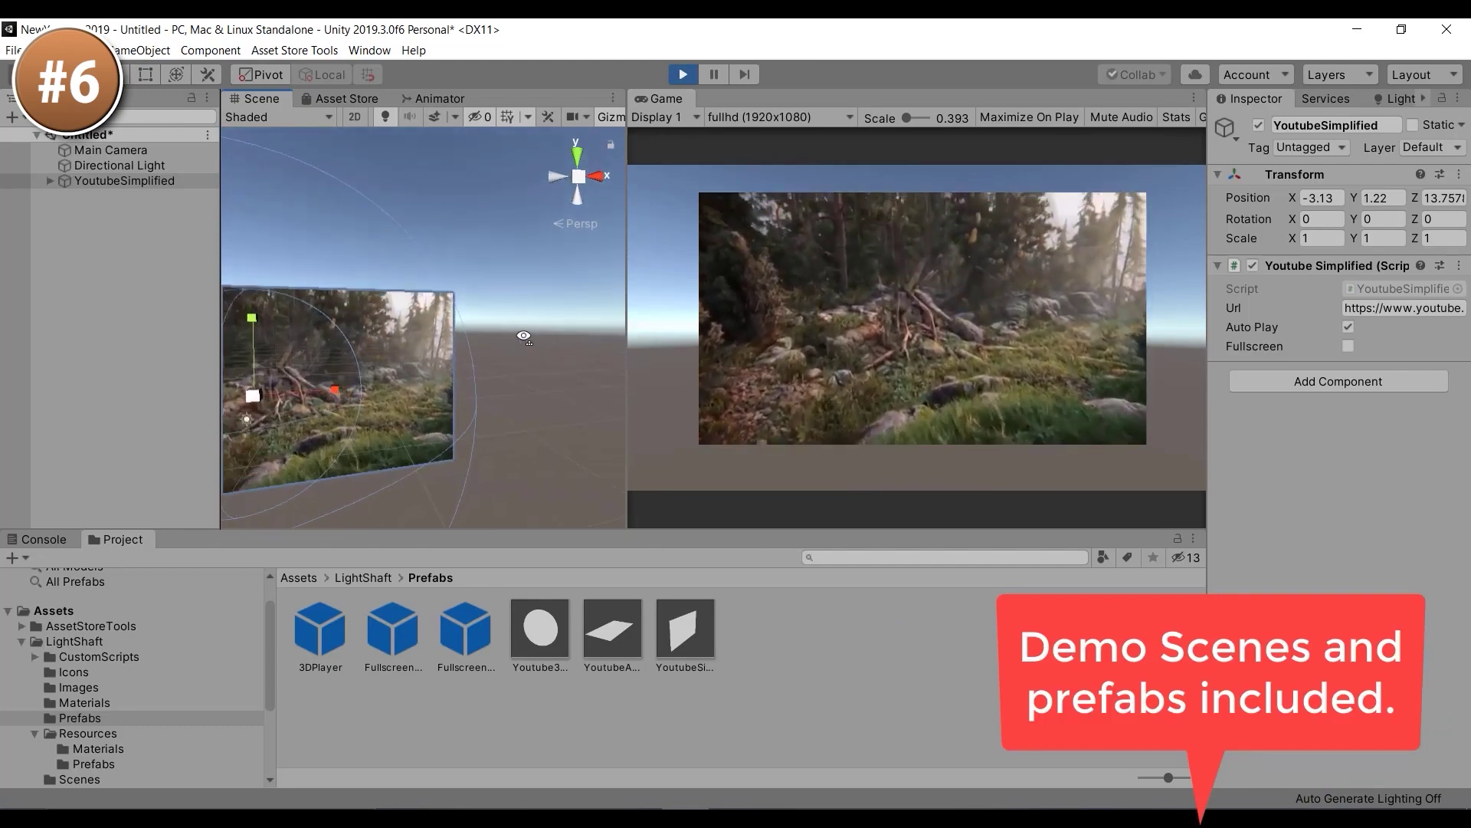
pyautogui.press('f')
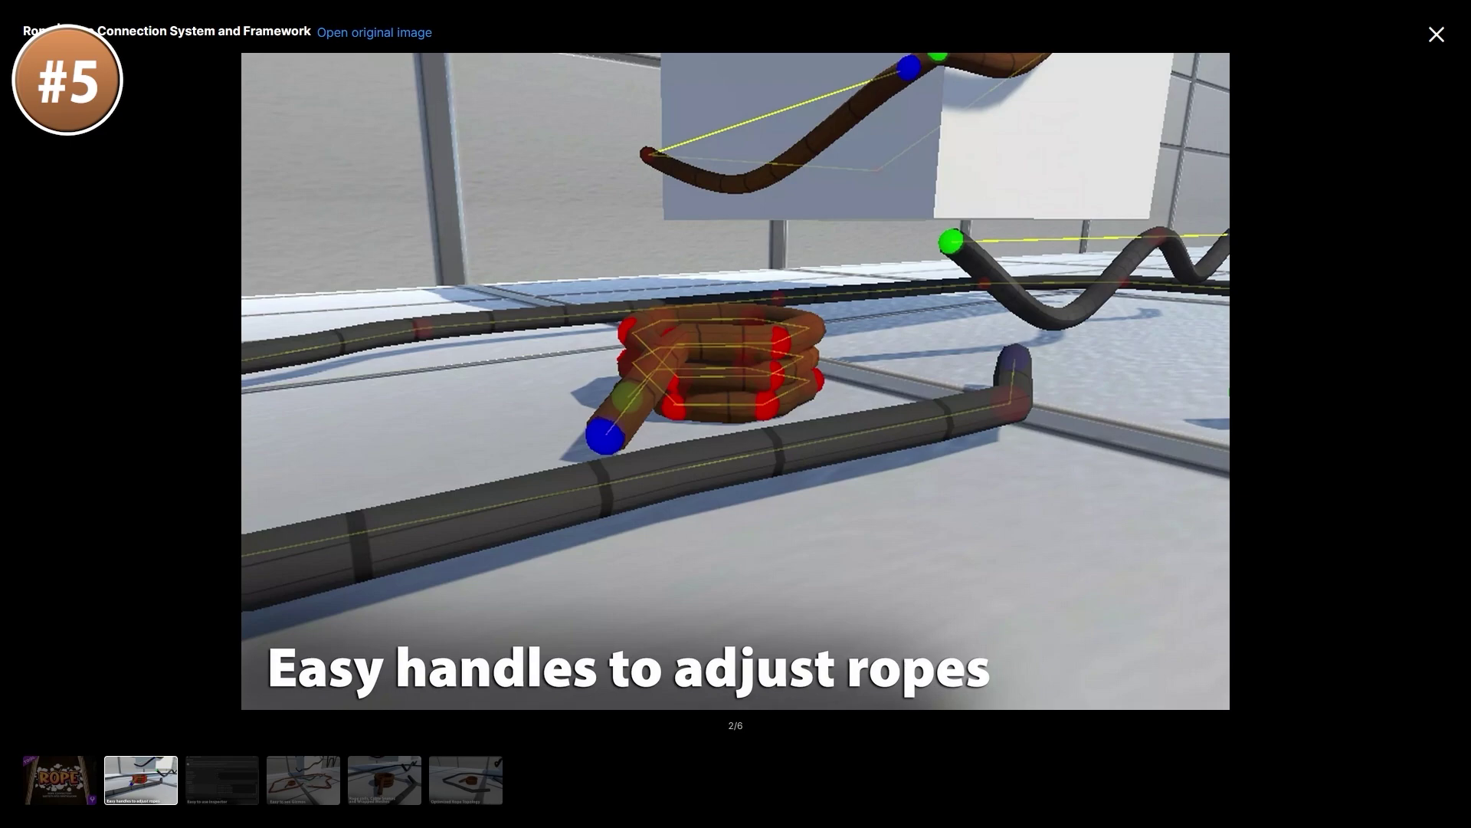
# Step: Browse the rope connection asset's store gallery, examining its adjustment handles, Rope System inspector, gizmos, rope coils and topology
pyautogui.press('Right')
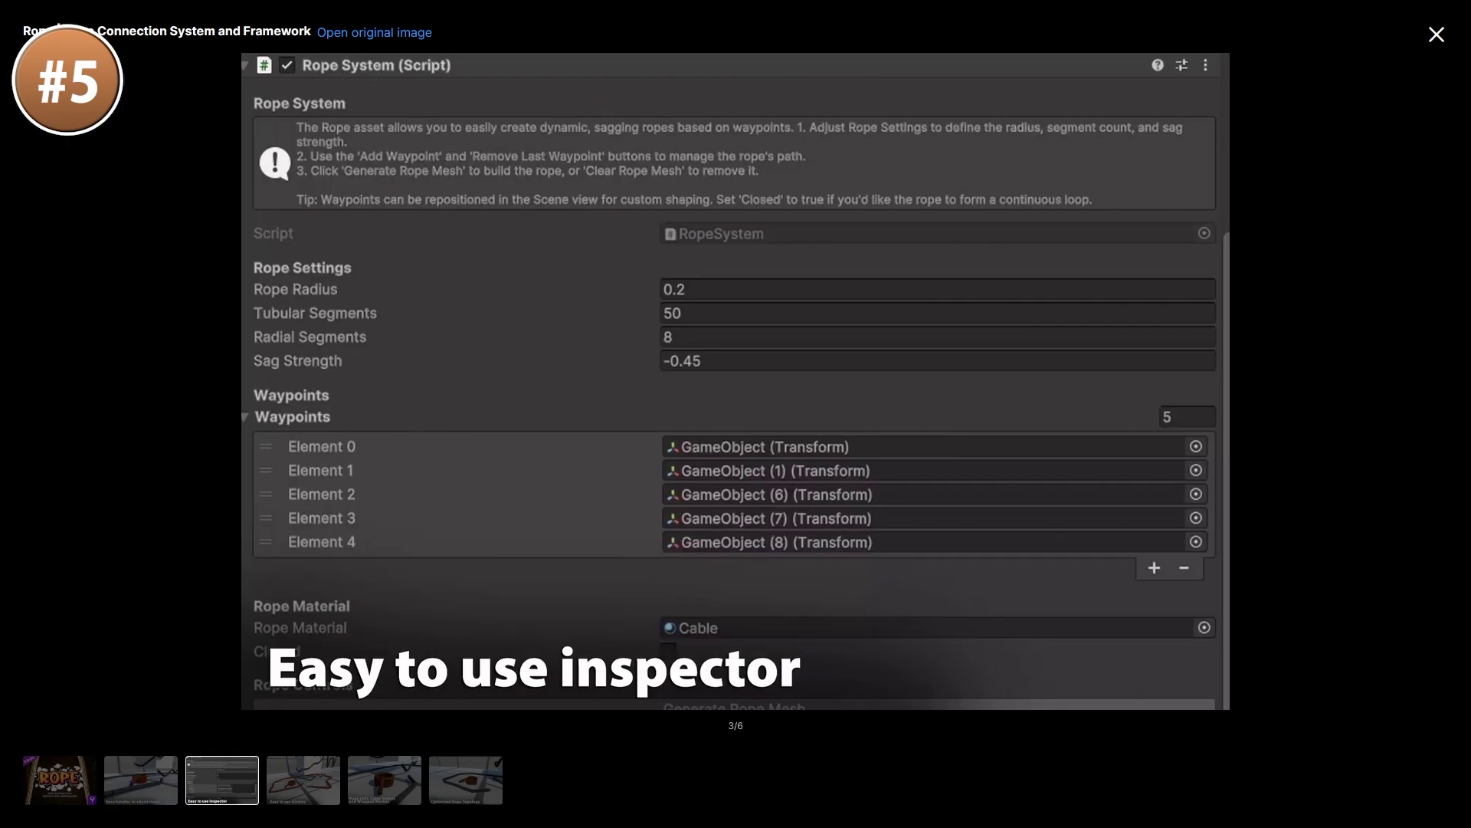
pyautogui.press('Right')
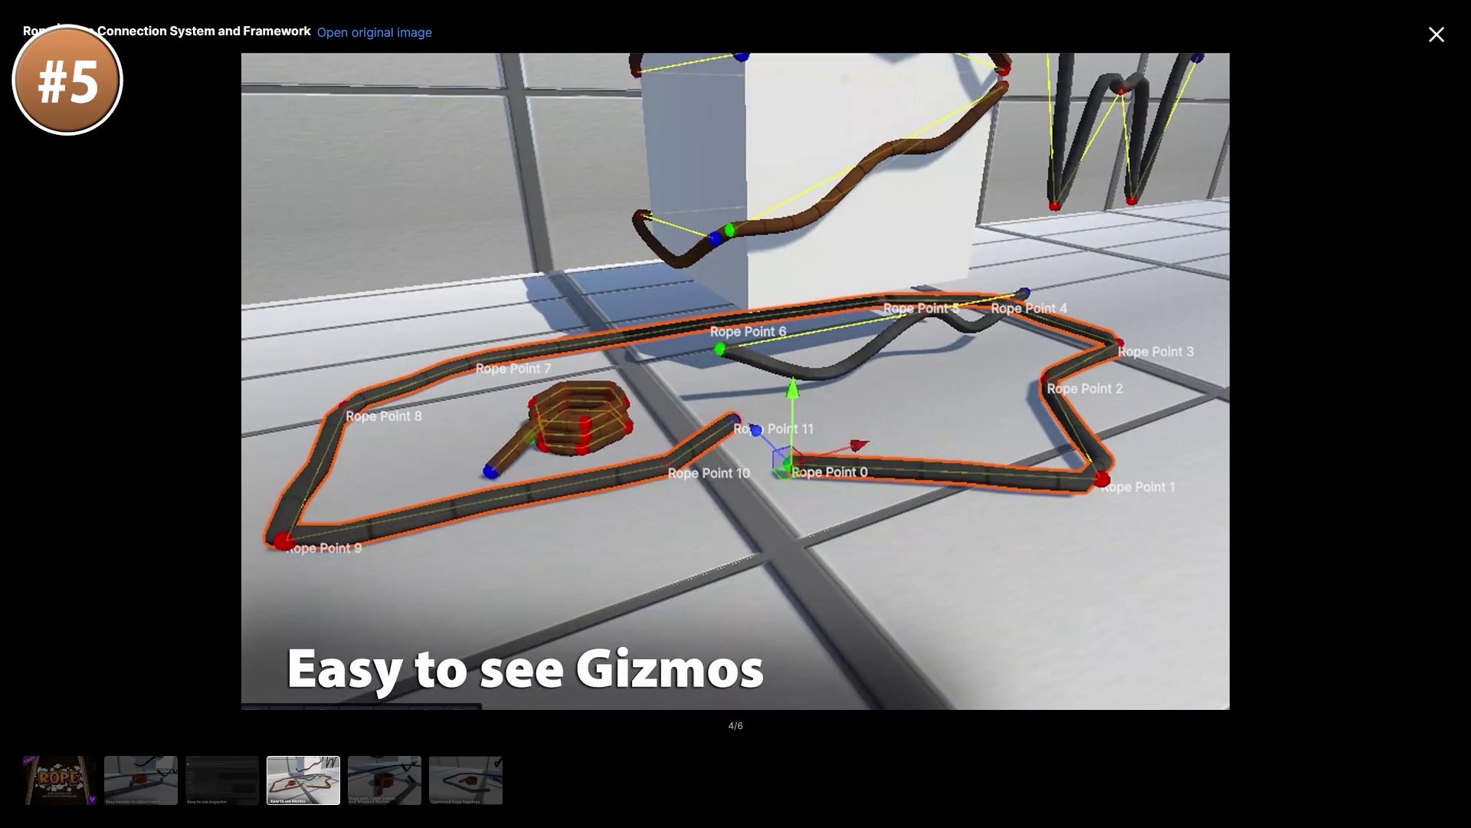
pyautogui.press('Right')
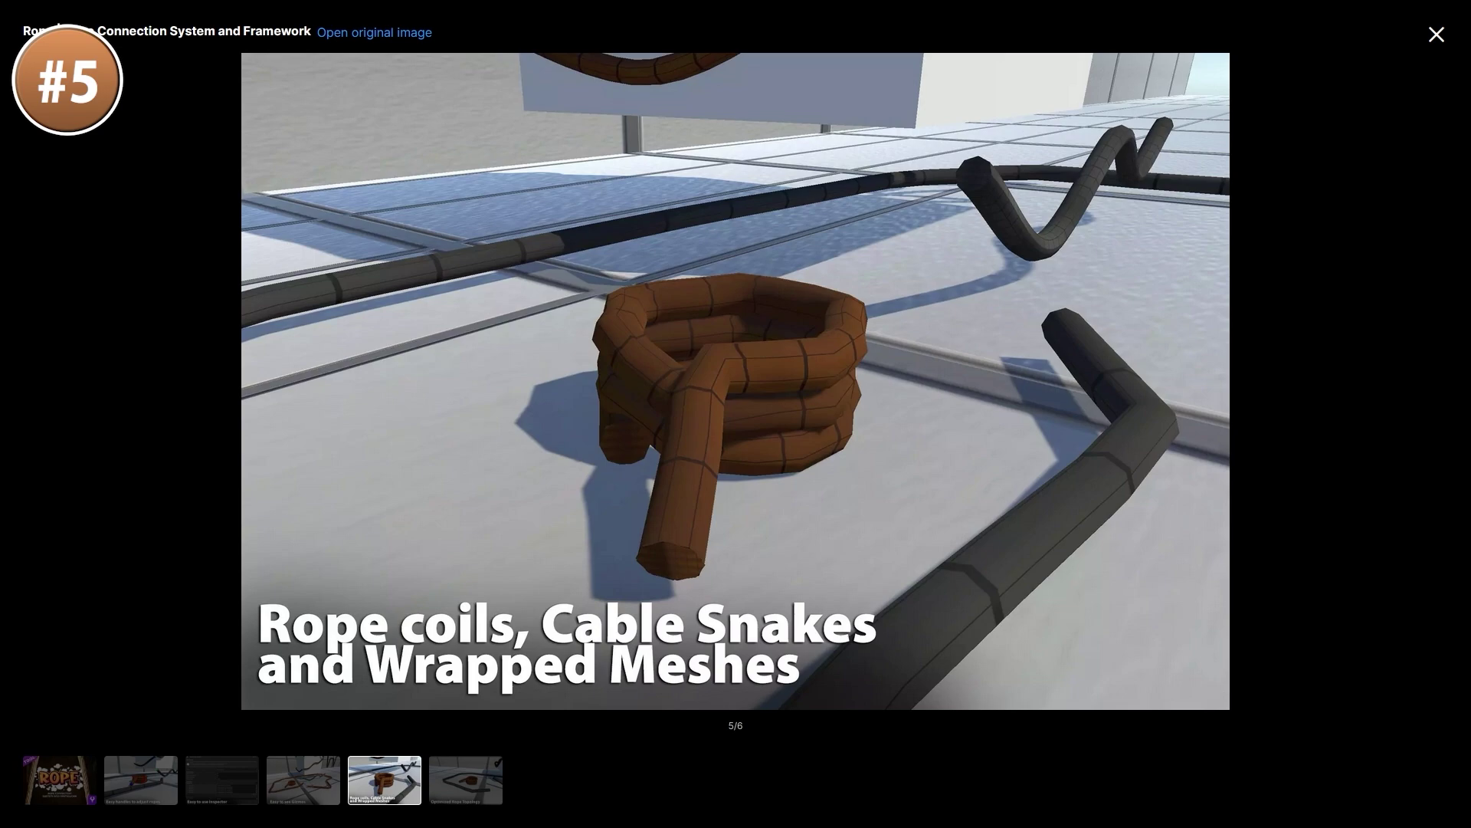
pyautogui.press('Right')
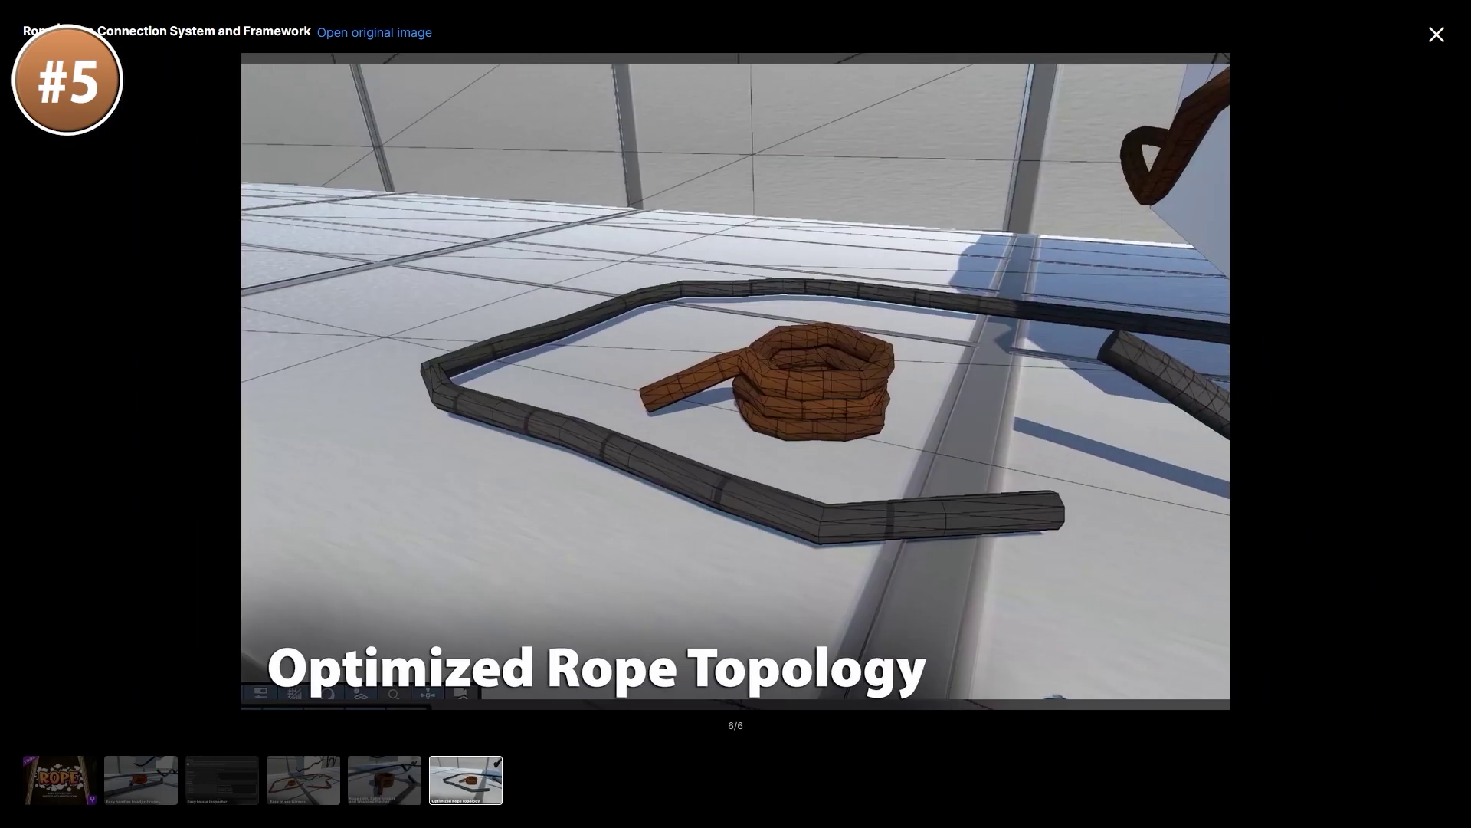
pyautogui.press('Right')
pyautogui.press('Right')
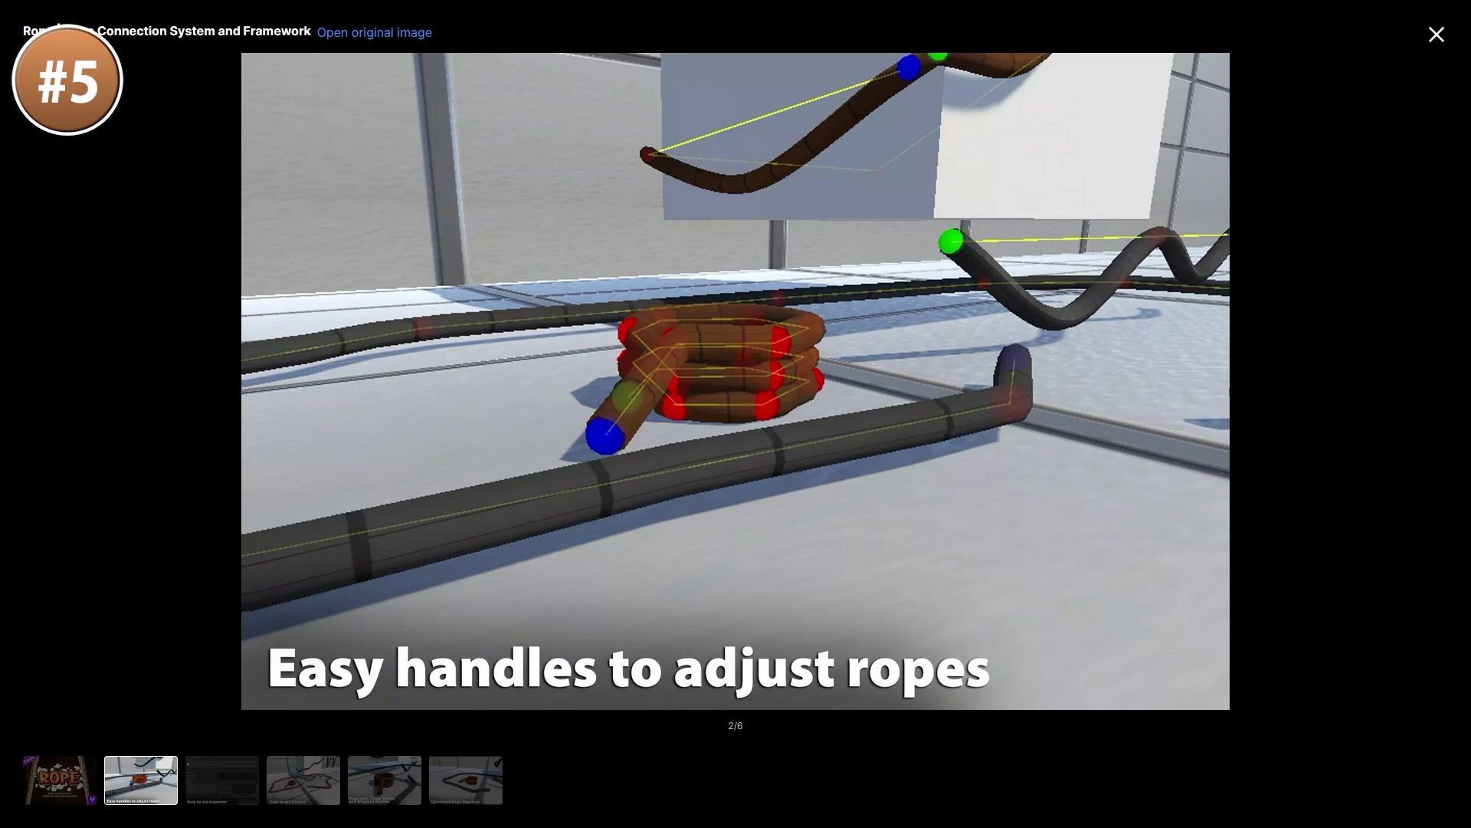
pyautogui.press('Right')
pyautogui.press('Right')
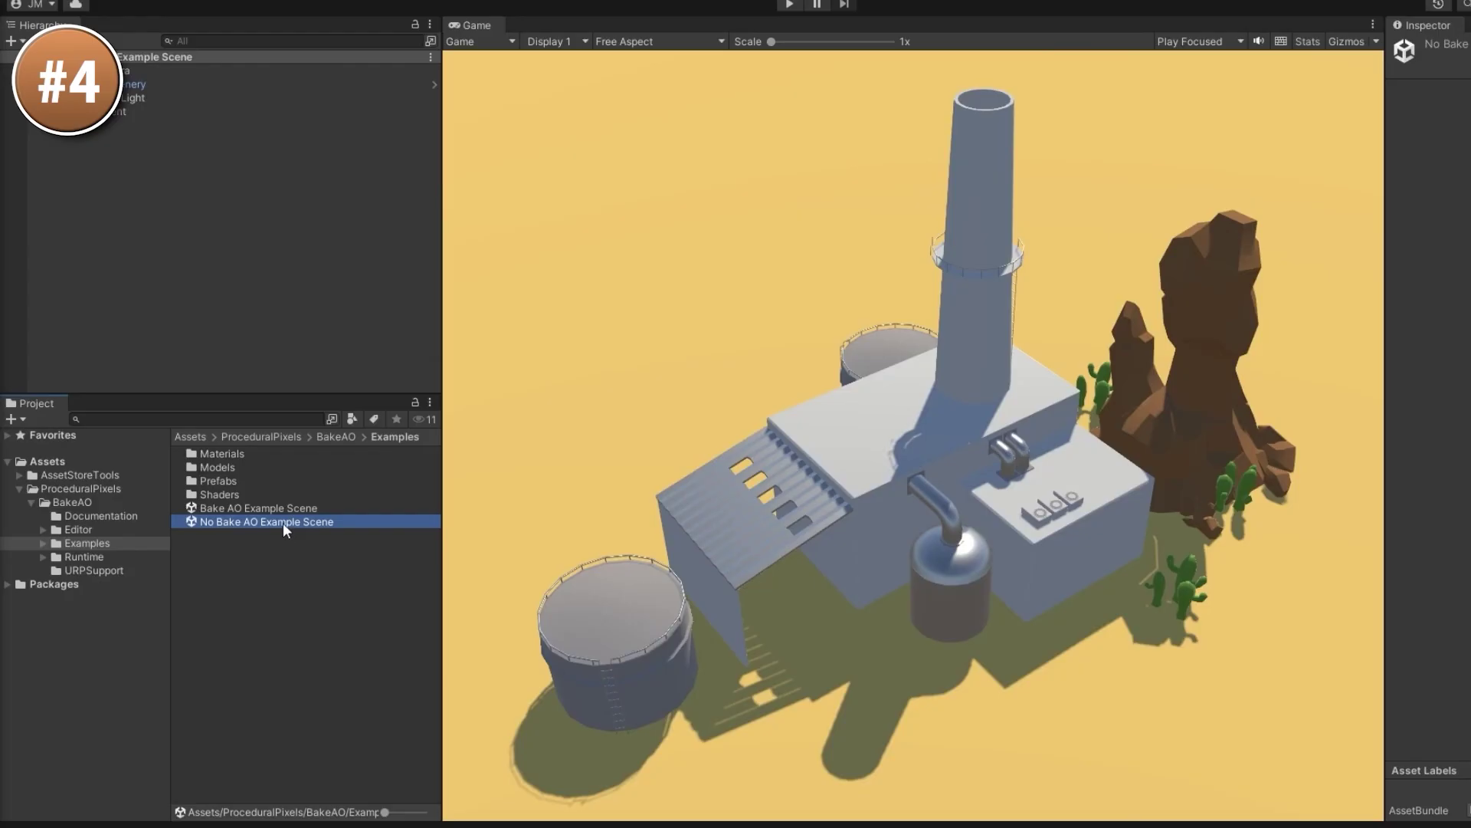
# Step: Open the Bake AO Example Scene from the BakeAO Examples folder
pyautogui.doubleClick(282, 507)
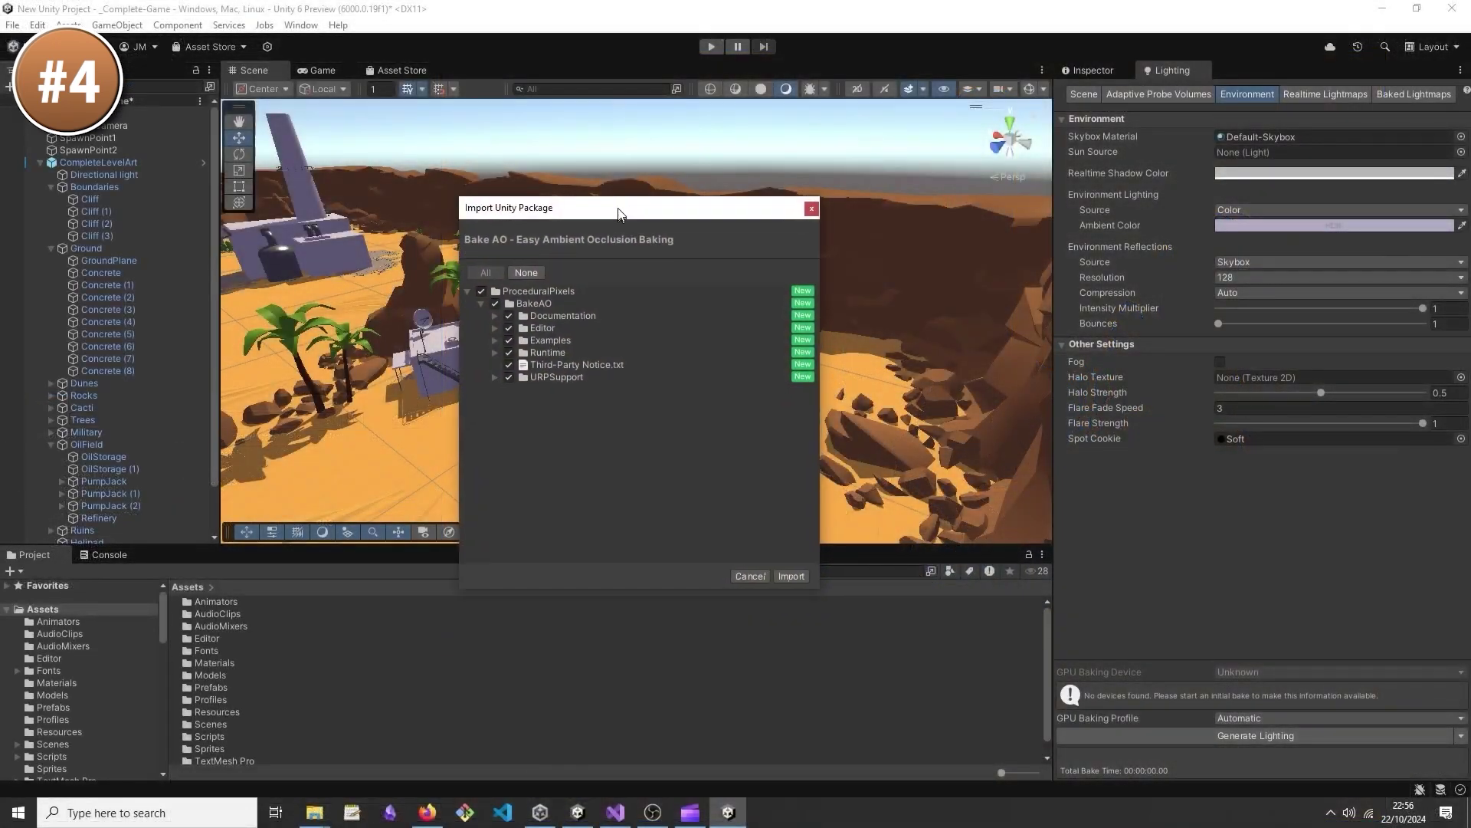
# Step: Import the Bake AO - Easy Ambient Occlusion Baking package into the project
pyautogui.moveTo(613, 215); pyautogui.dragTo(611, 132)
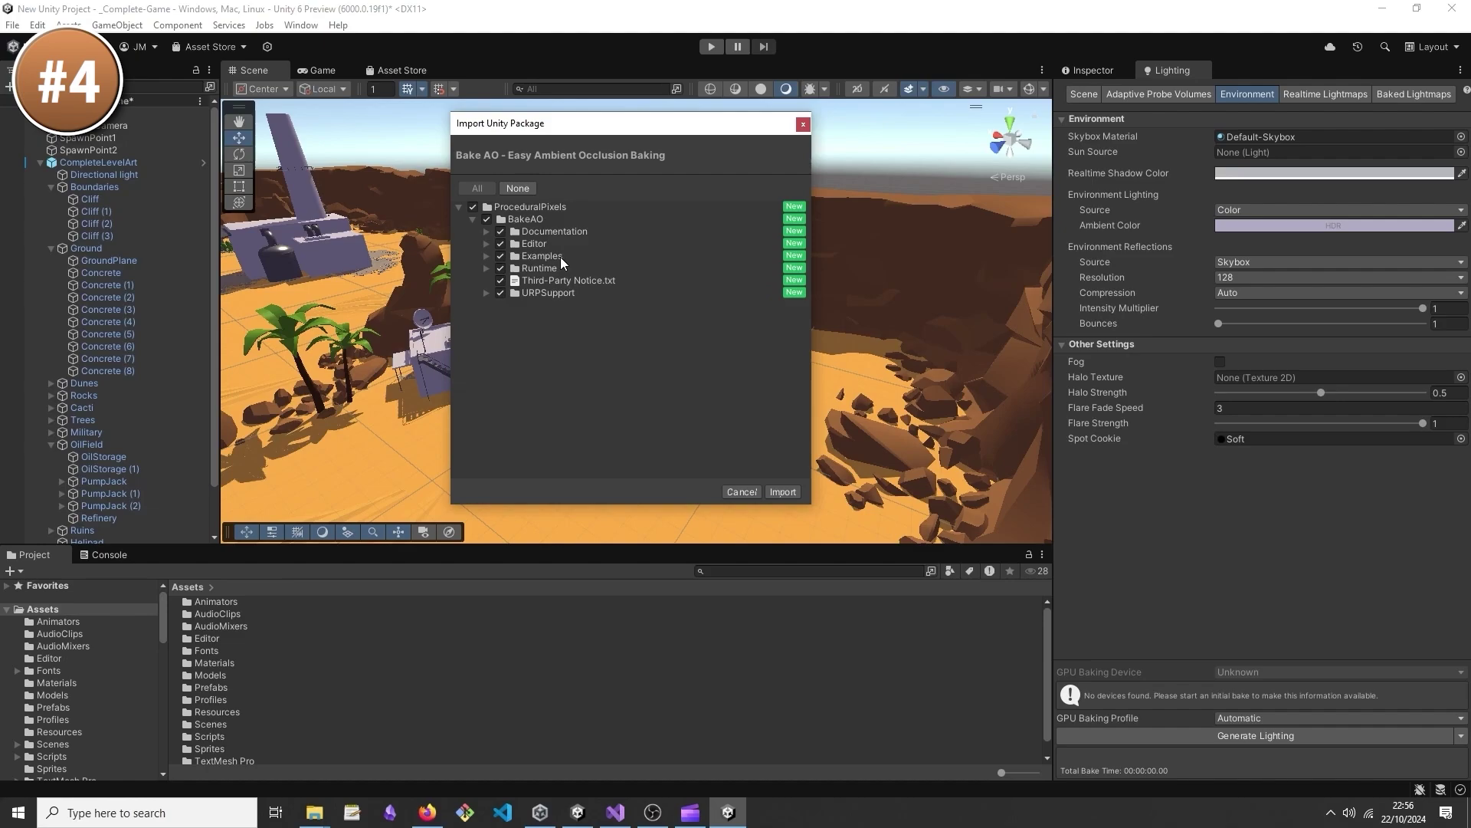
pyautogui.click(501, 256)
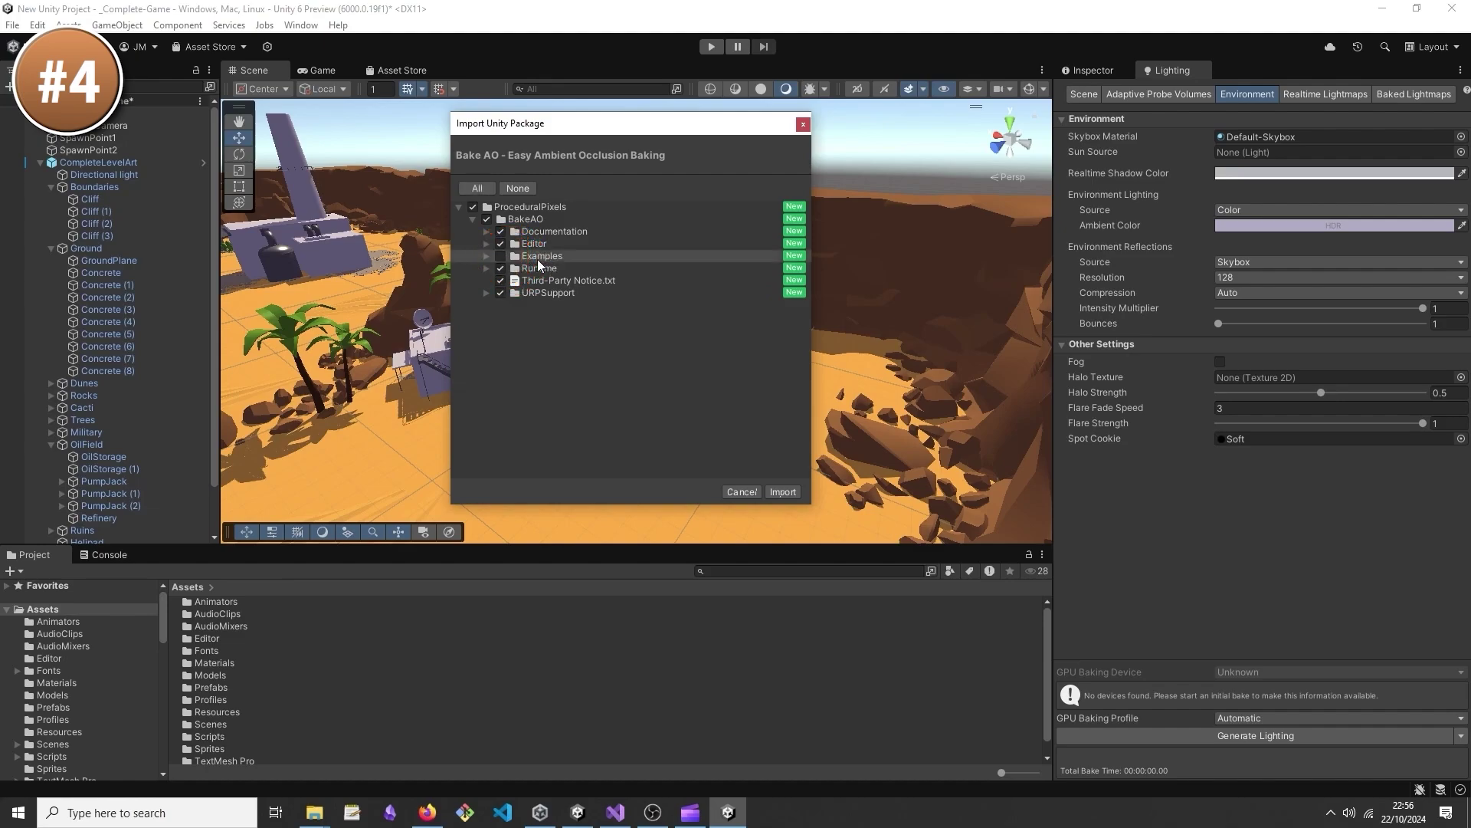
pyautogui.click(501, 256)
pyautogui.click(782, 492)
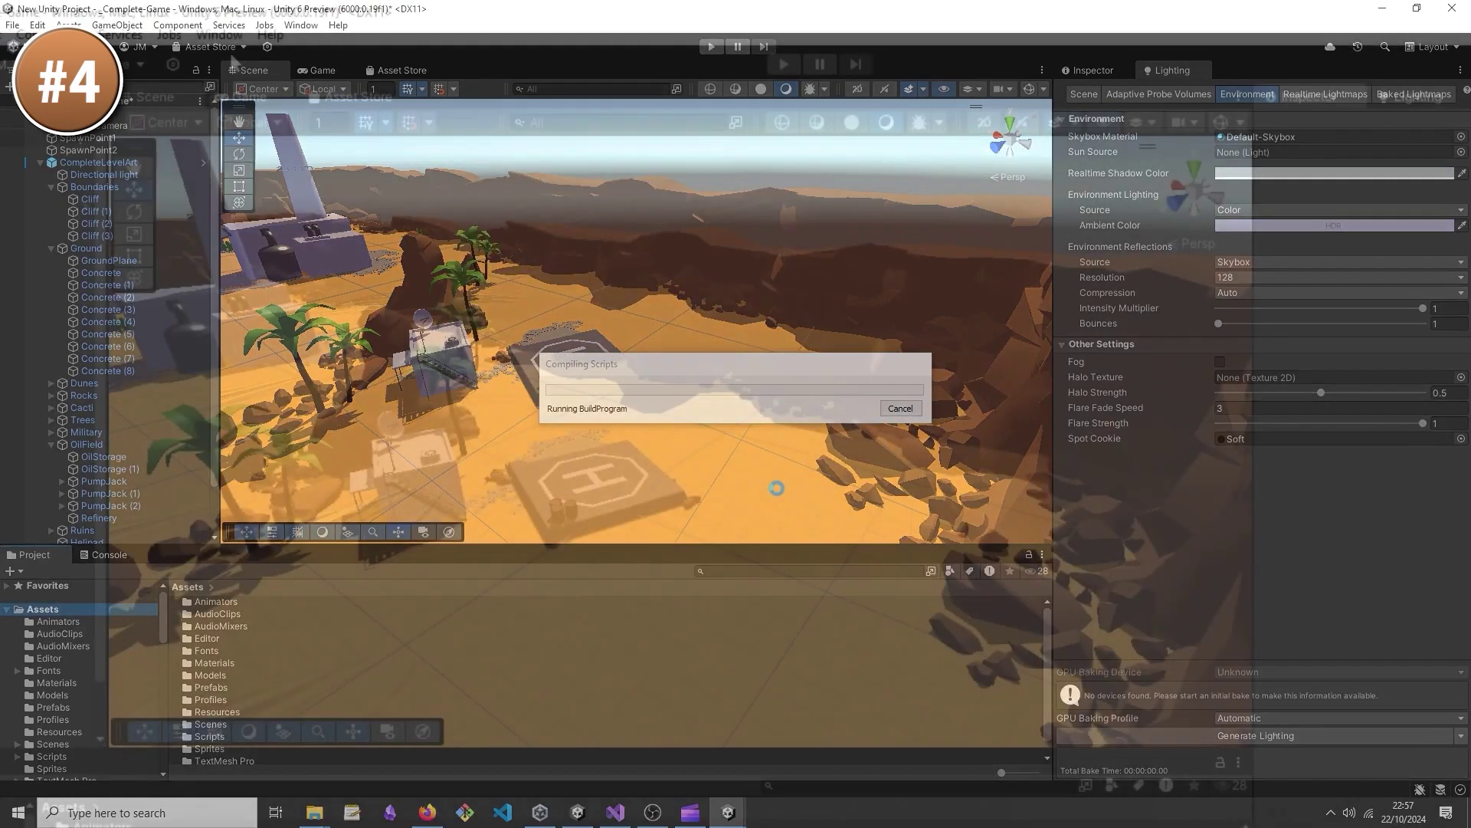
# Step: Find the Bake AO tools that Procedural Pixels adds to the editor
pyautogui.click(301, 24)
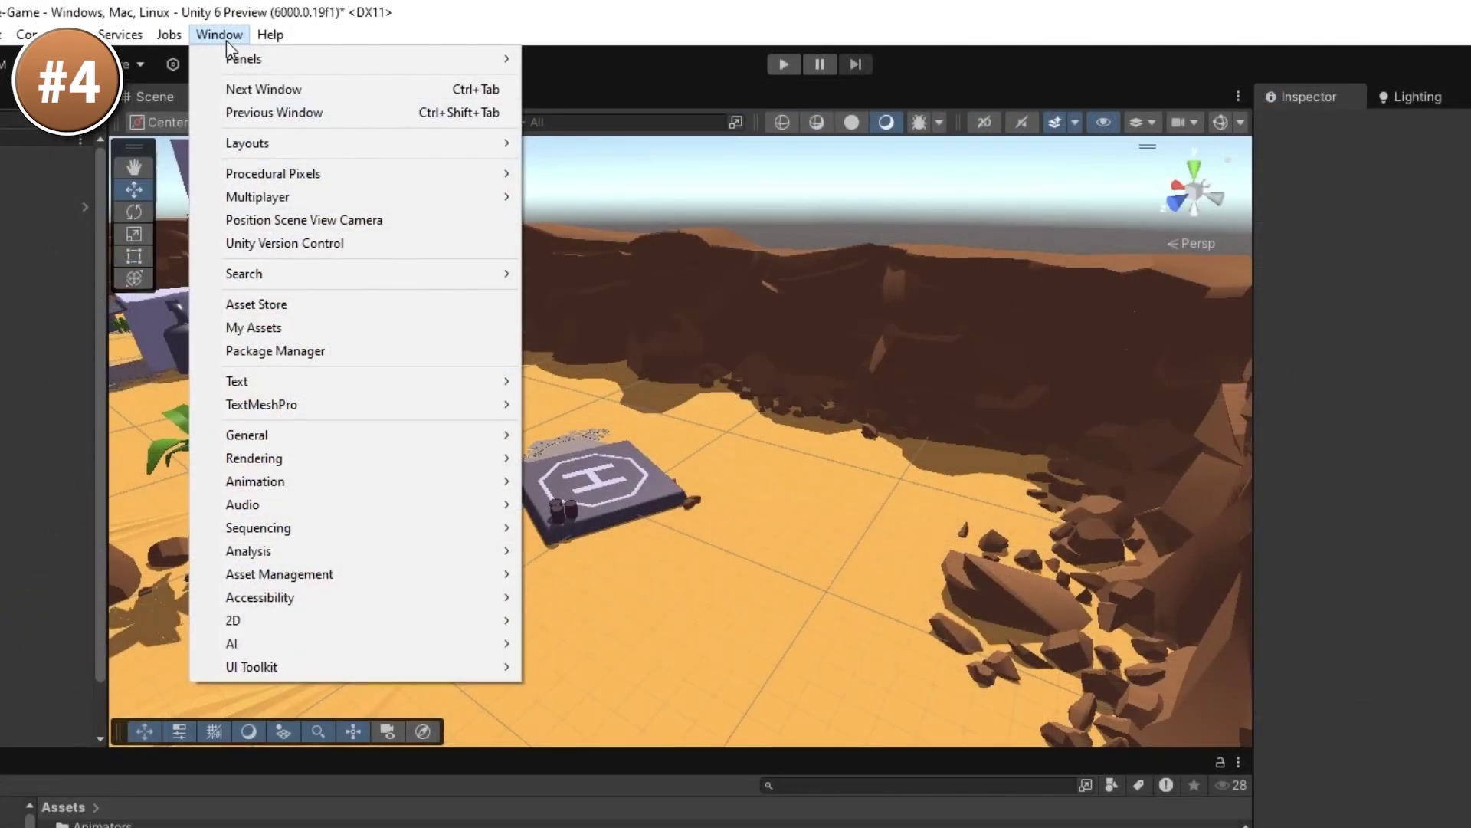
pyautogui.moveTo(430, 181)
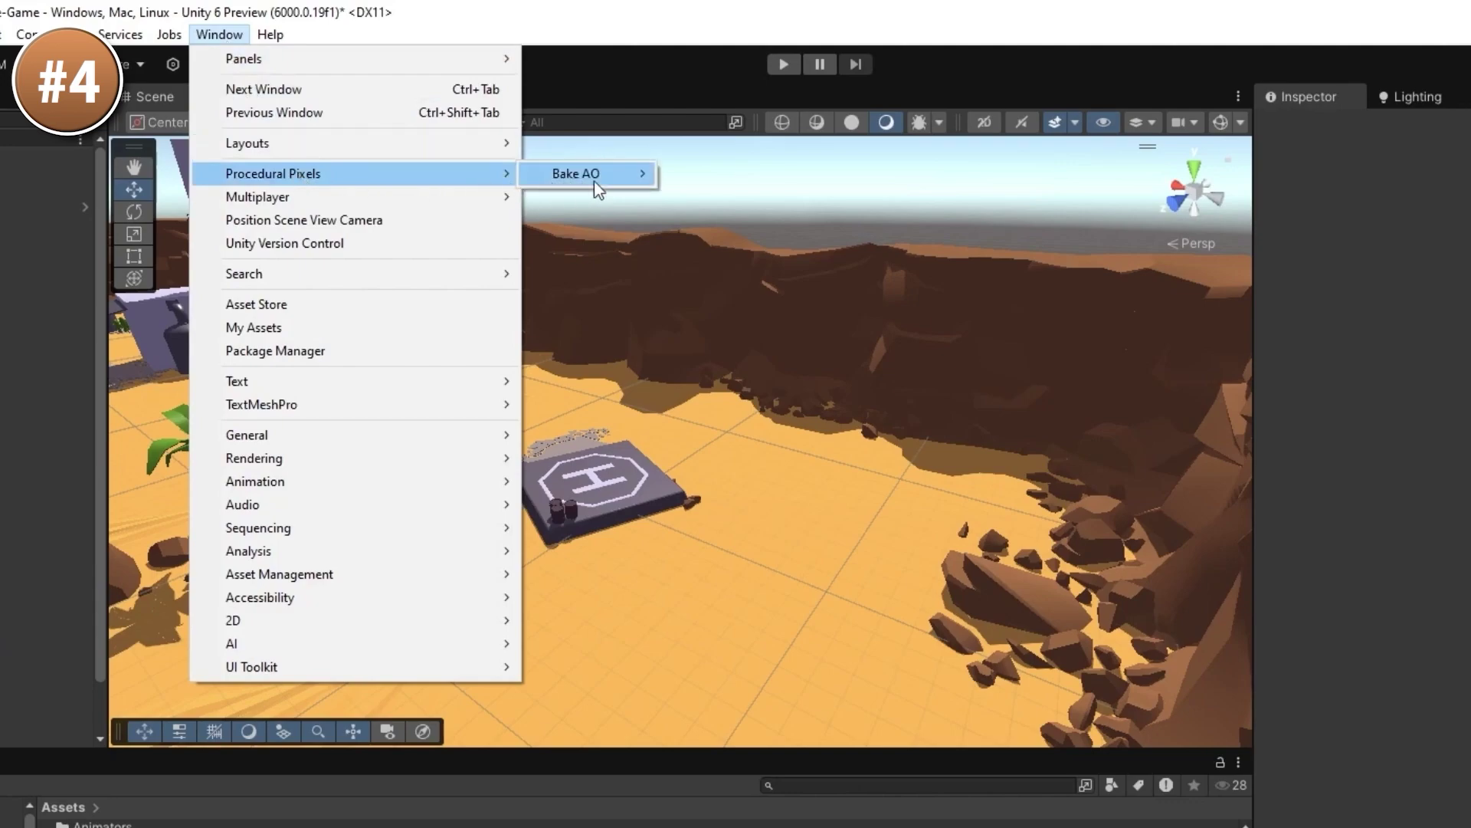
pyautogui.moveTo(596, 184)
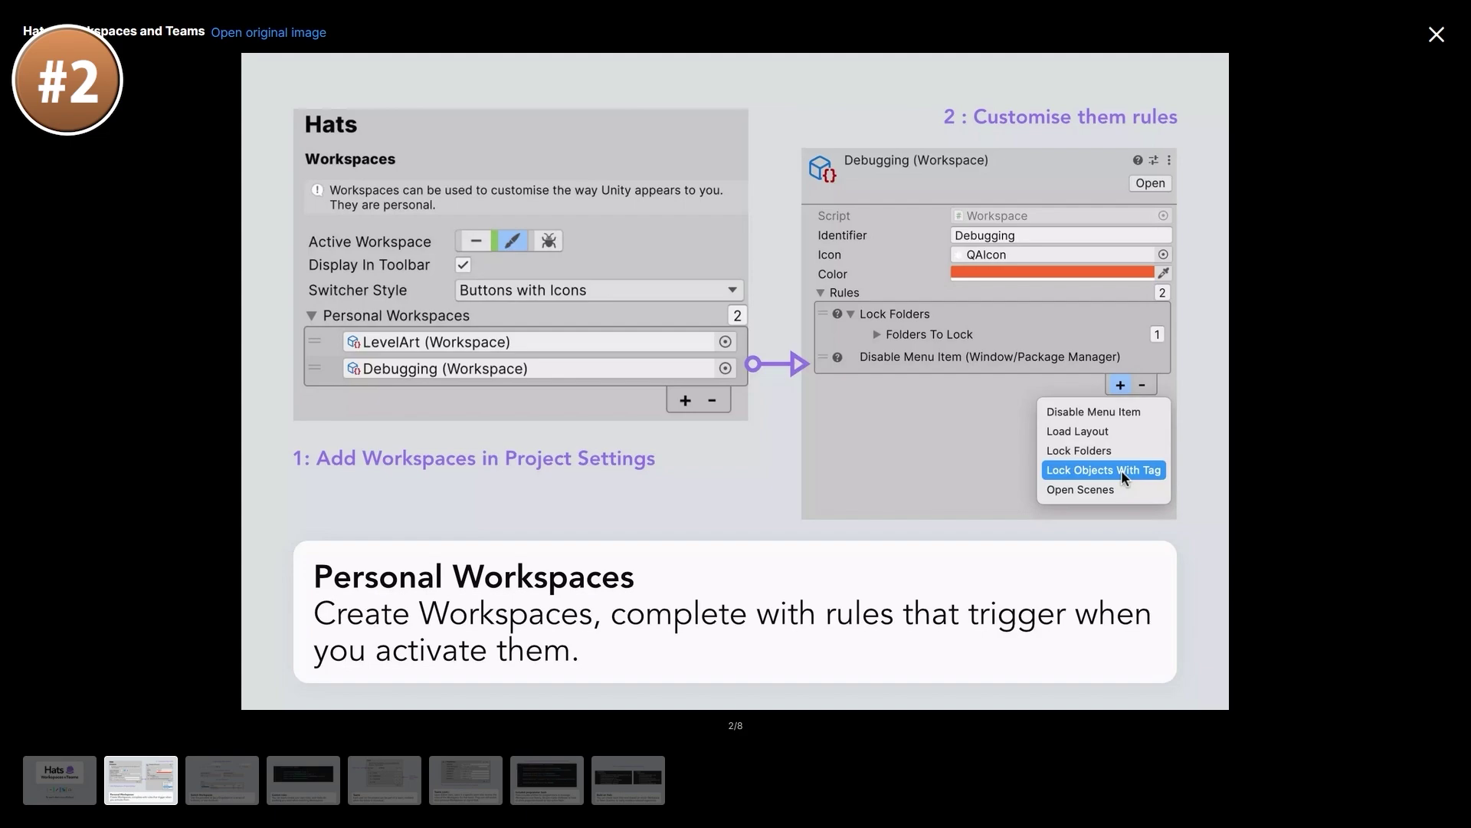
# Step: Browse the Hats asset's store gallery, examining personal workspaces, workspace switching, custom rules, teams and the included programmer tools
pyautogui.press('Right')
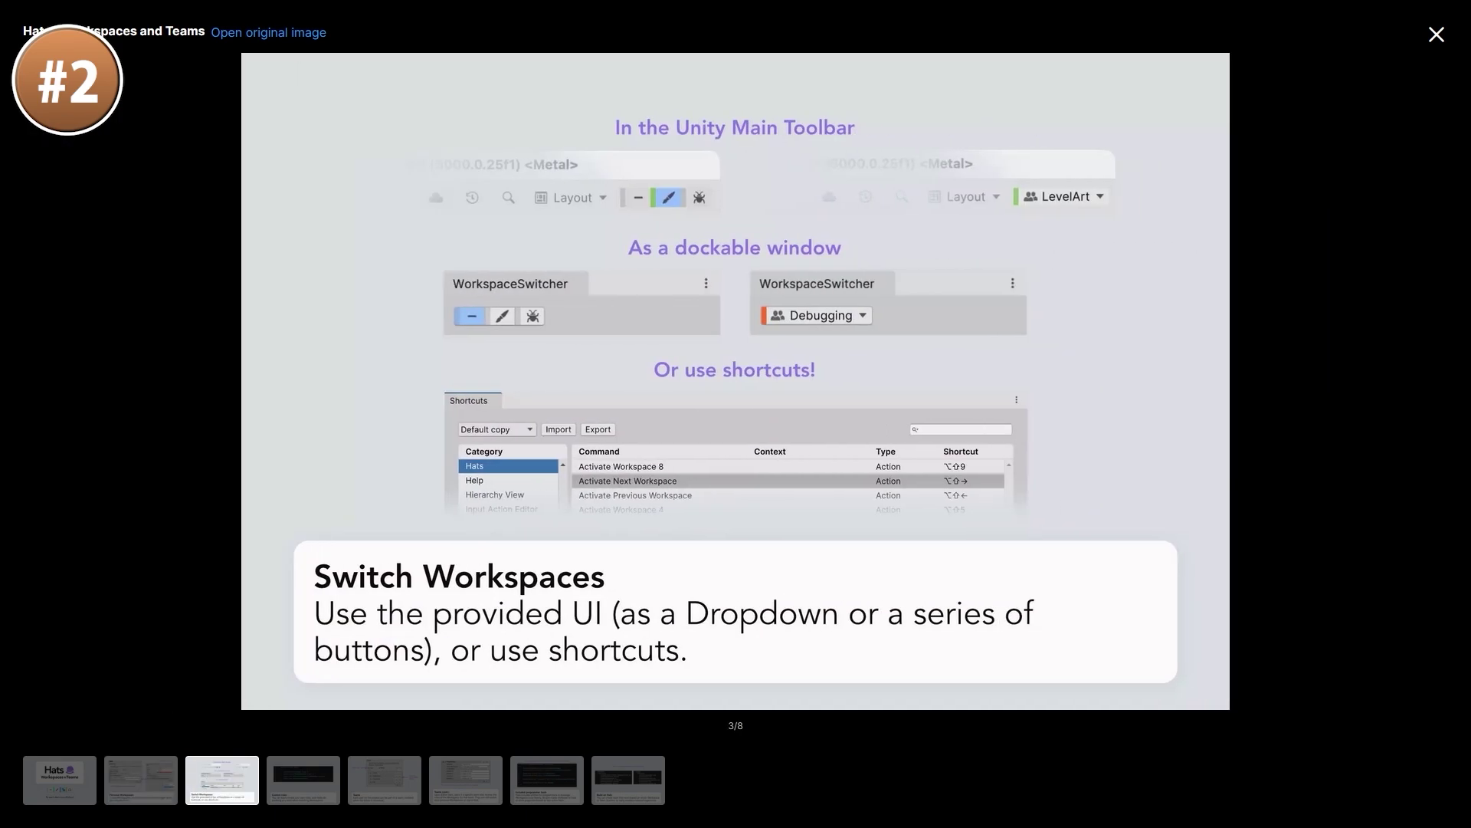
pyautogui.press('Right')
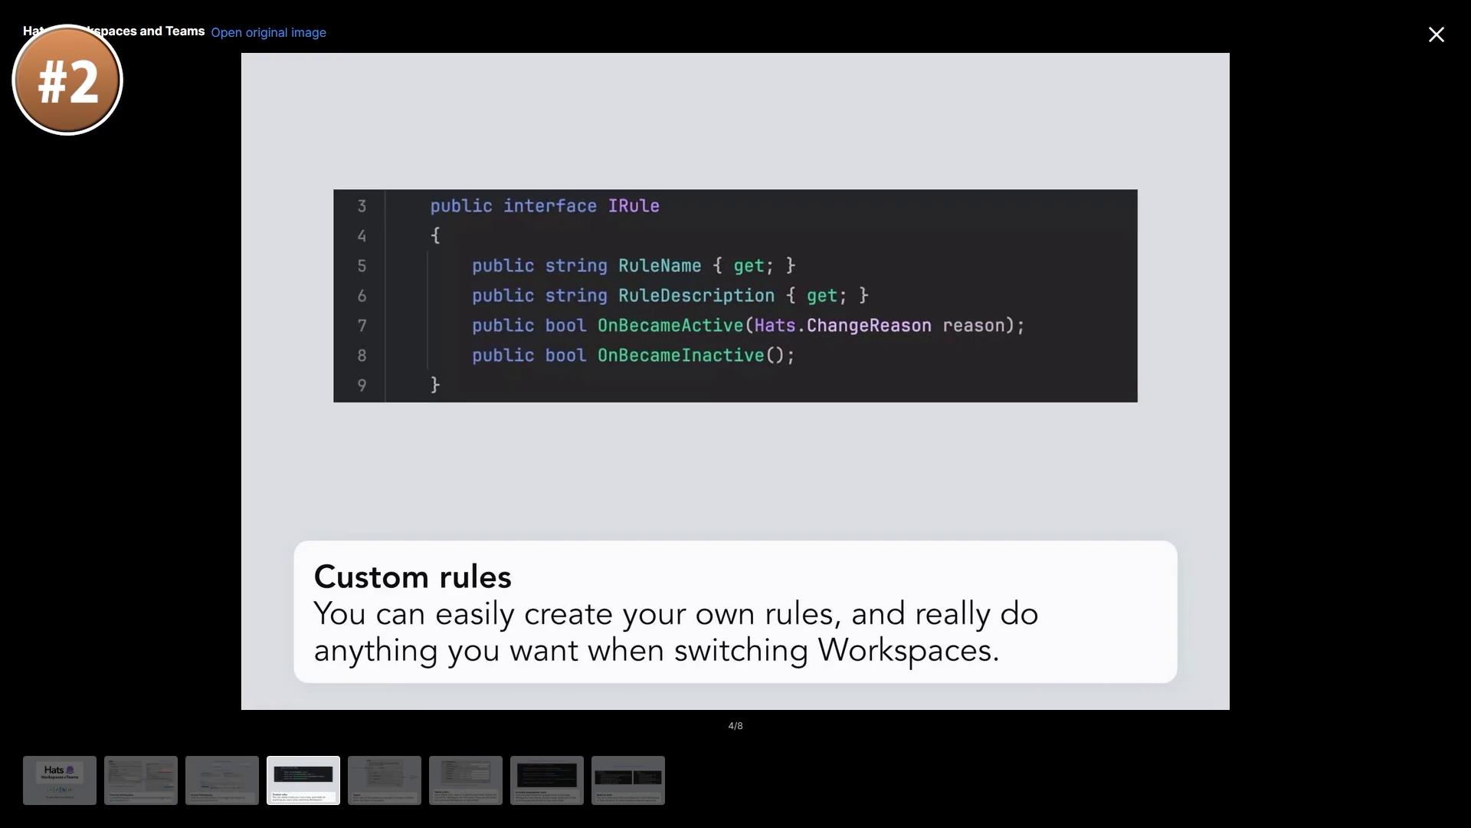
pyautogui.press('Right')
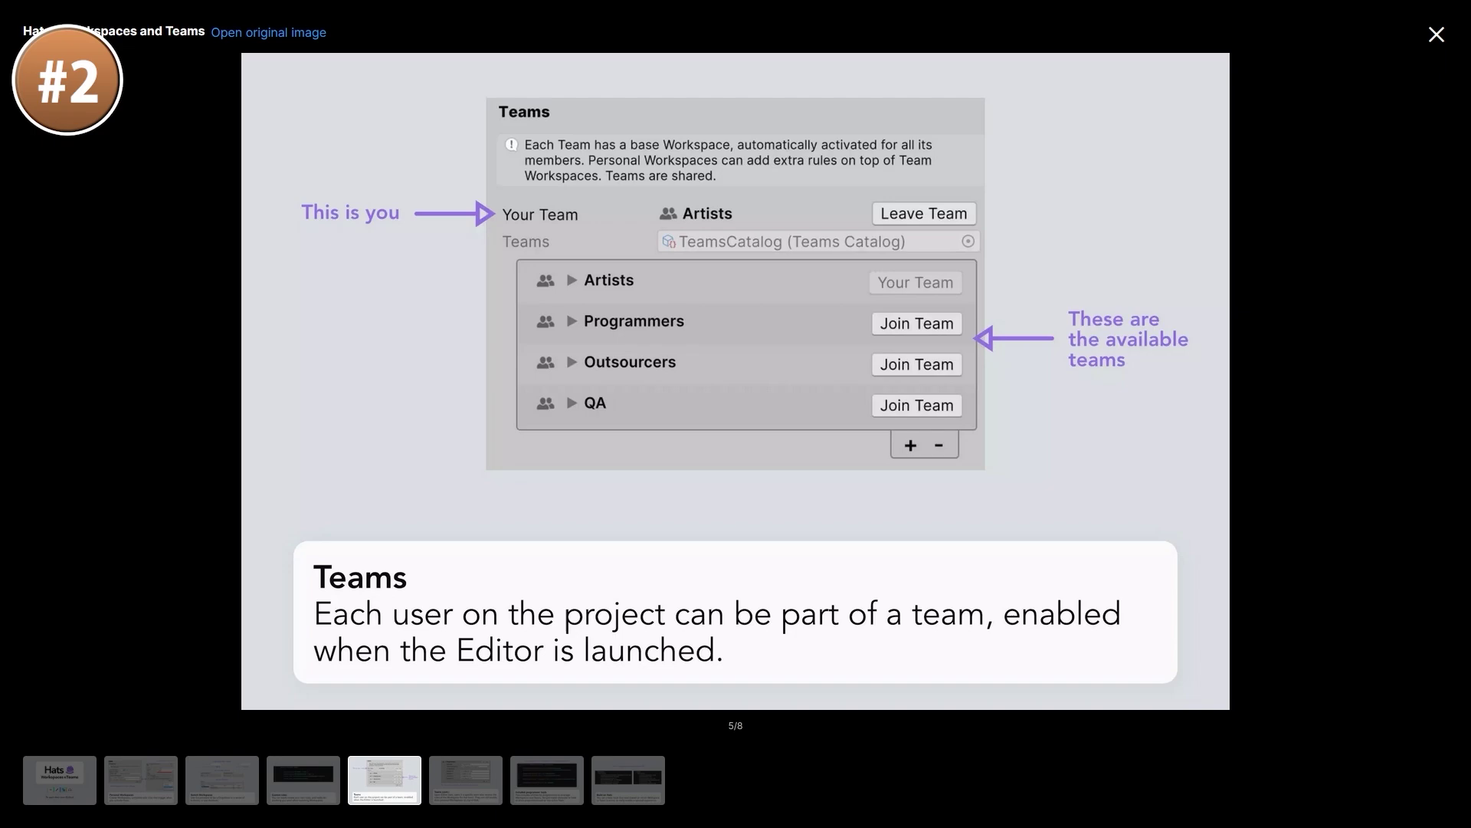
pyautogui.press('Right')
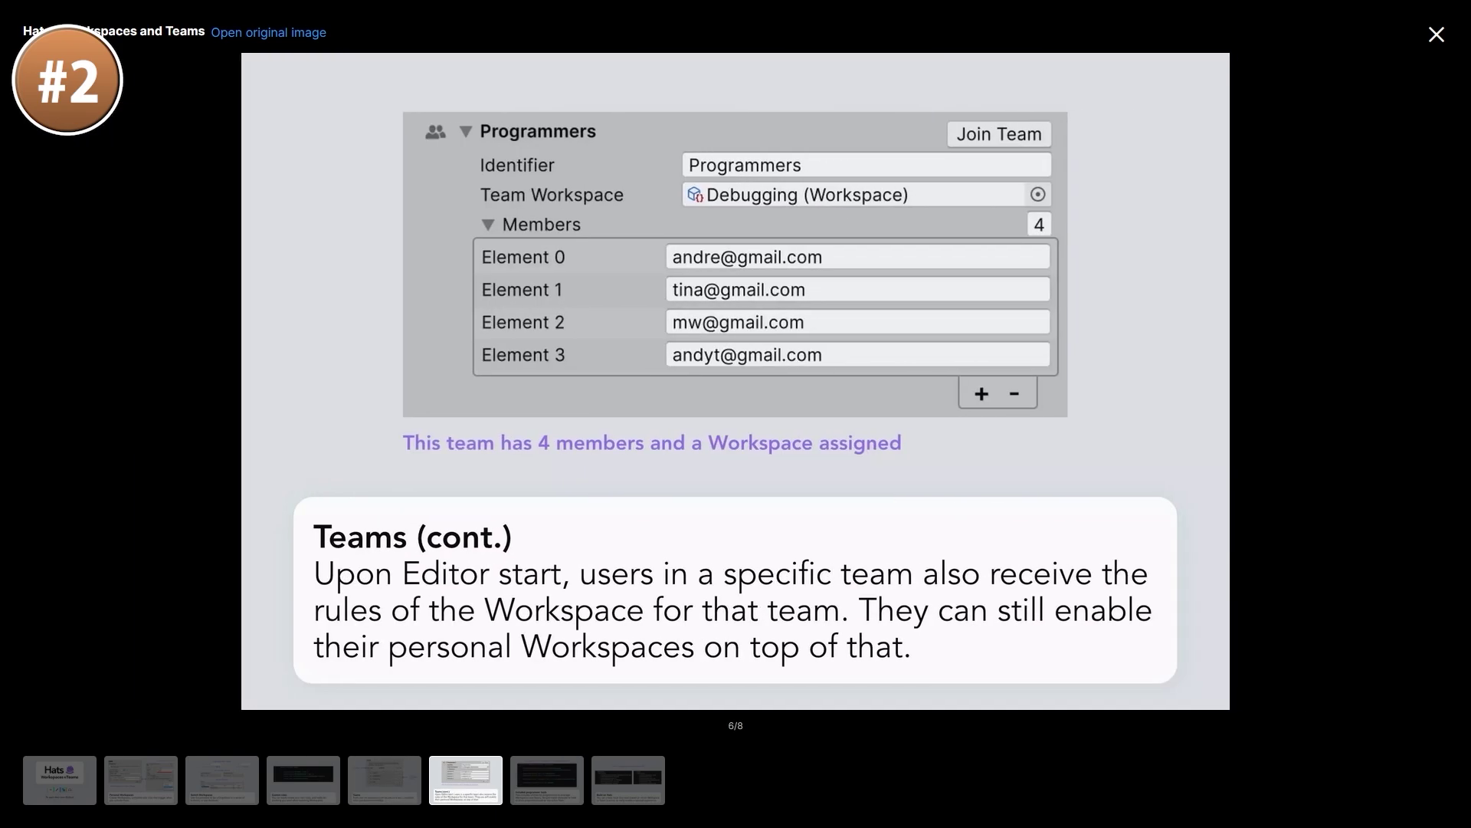
pyautogui.press('Right')
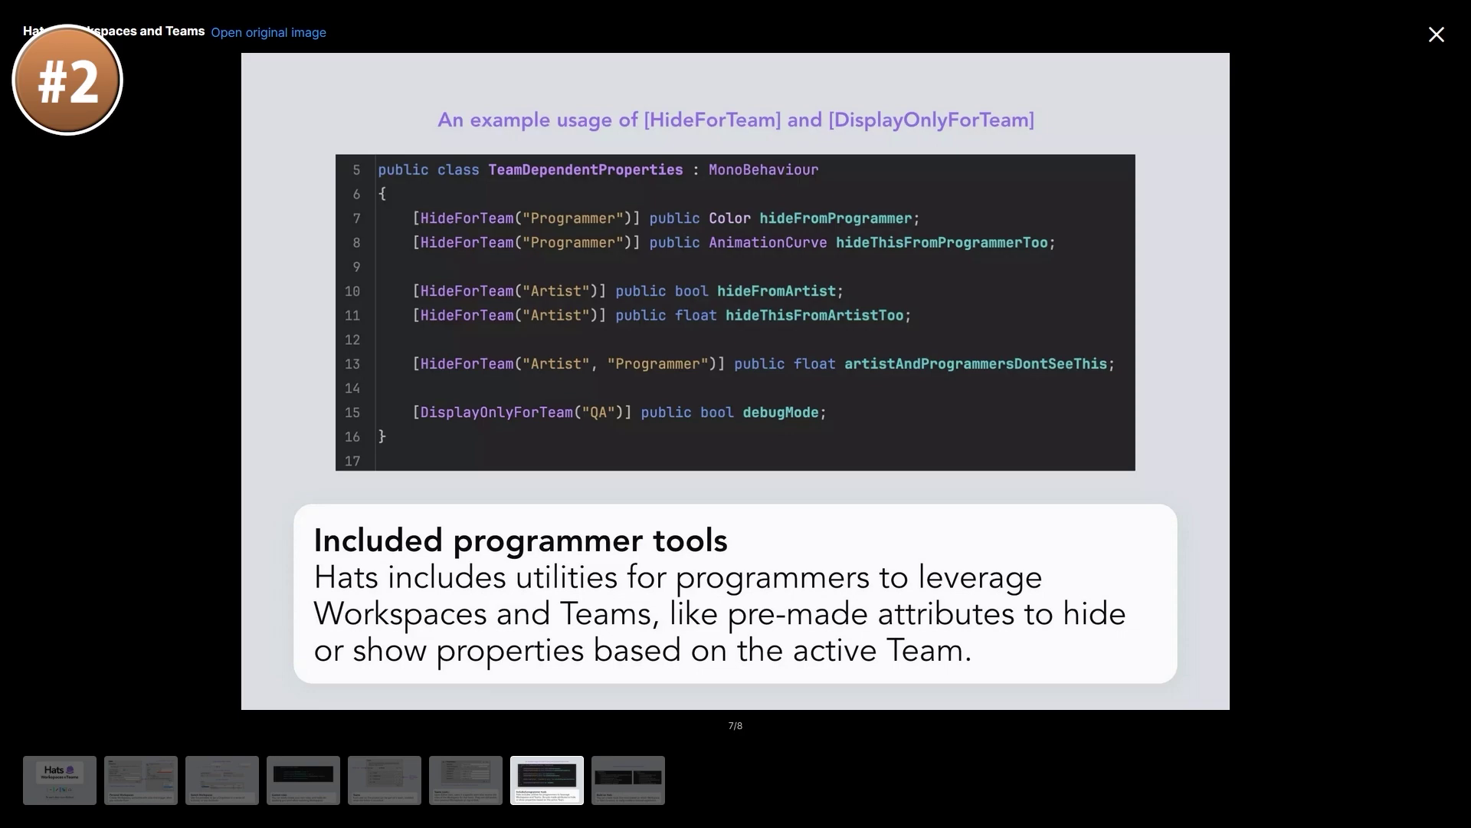
pyautogui.press('Right')
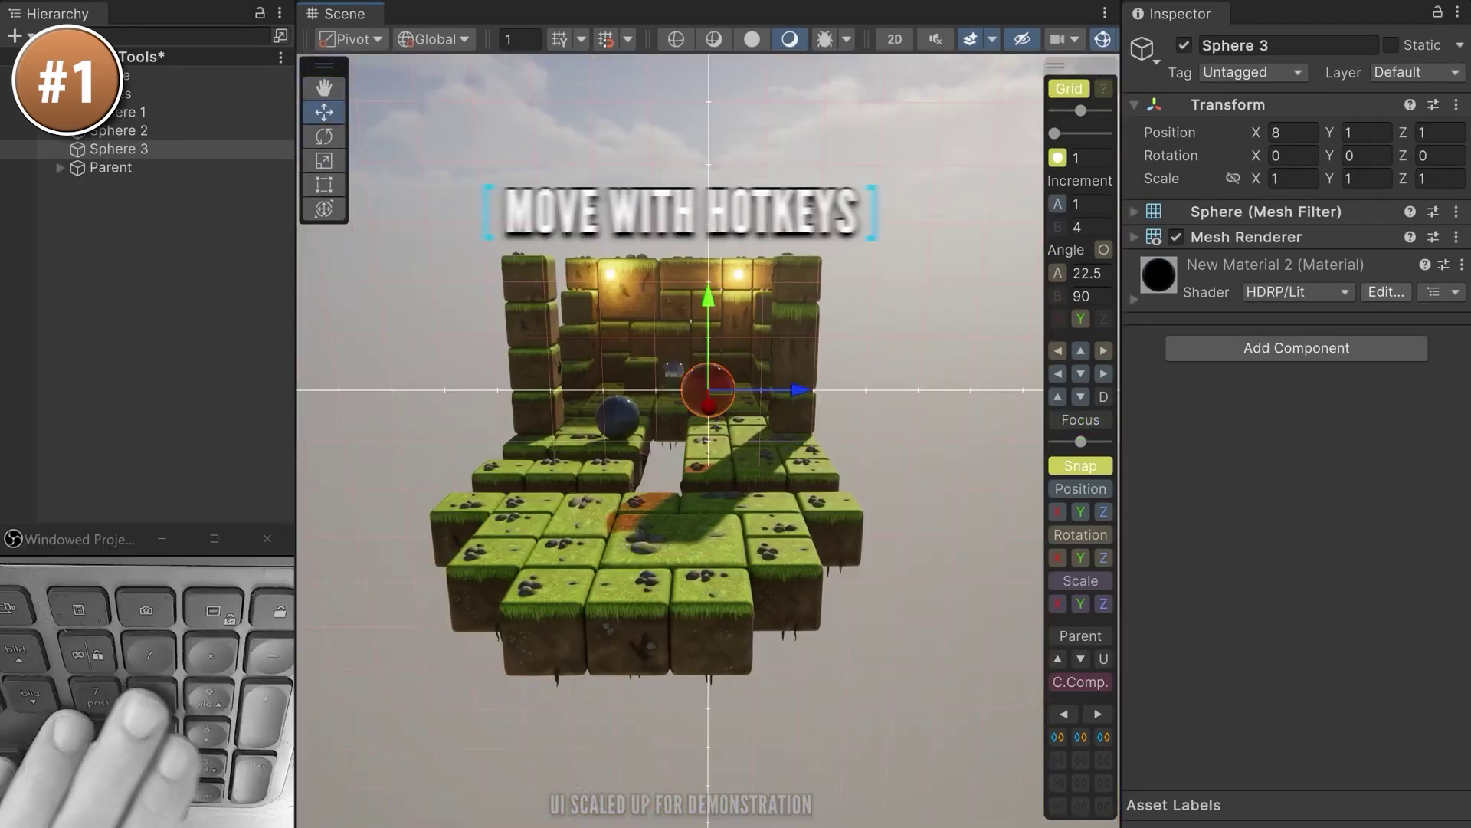
# Step: Move Sphere 3 around the block level in grid increments using the grid tool's directional movement
pyautogui.press('Down')
pyautogui.press('Down')
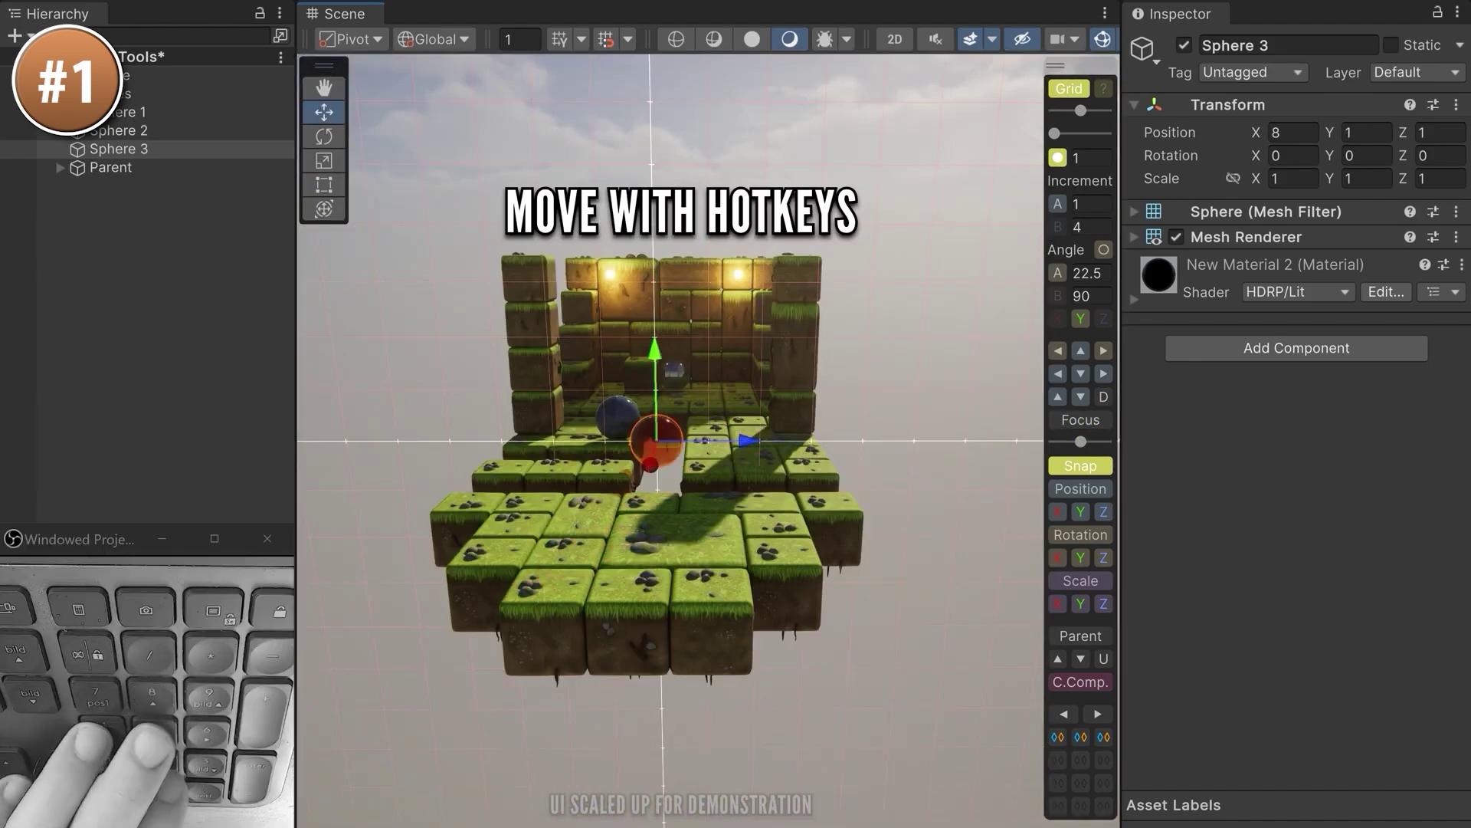
pyautogui.press('Right')
pyautogui.press('Right')
pyautogui.press('Right')
pyautogui.press('Right')
pyautogui.press('Up')
pyautogui.press('Up')
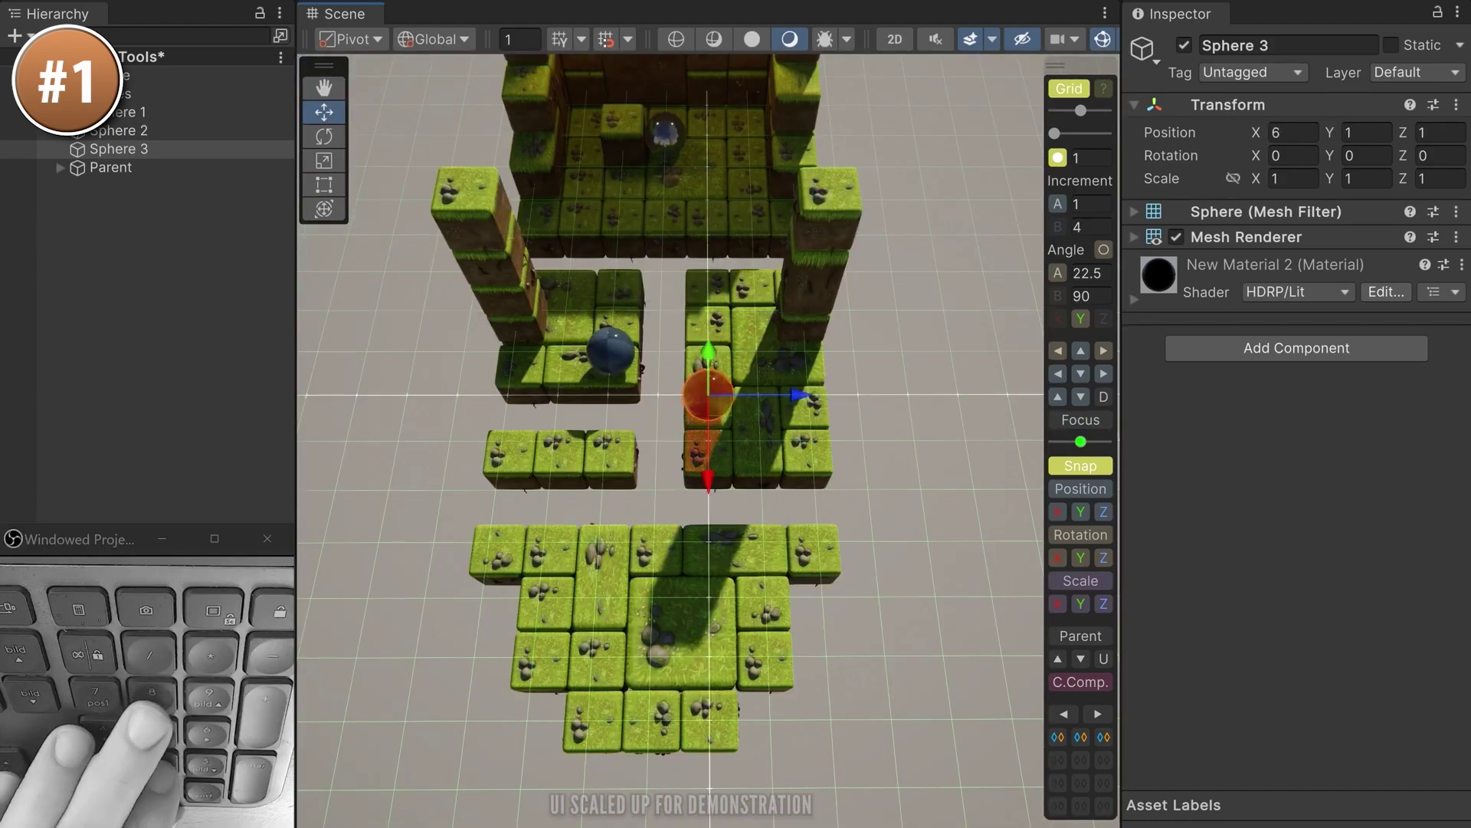
pyautogui.press('Right')
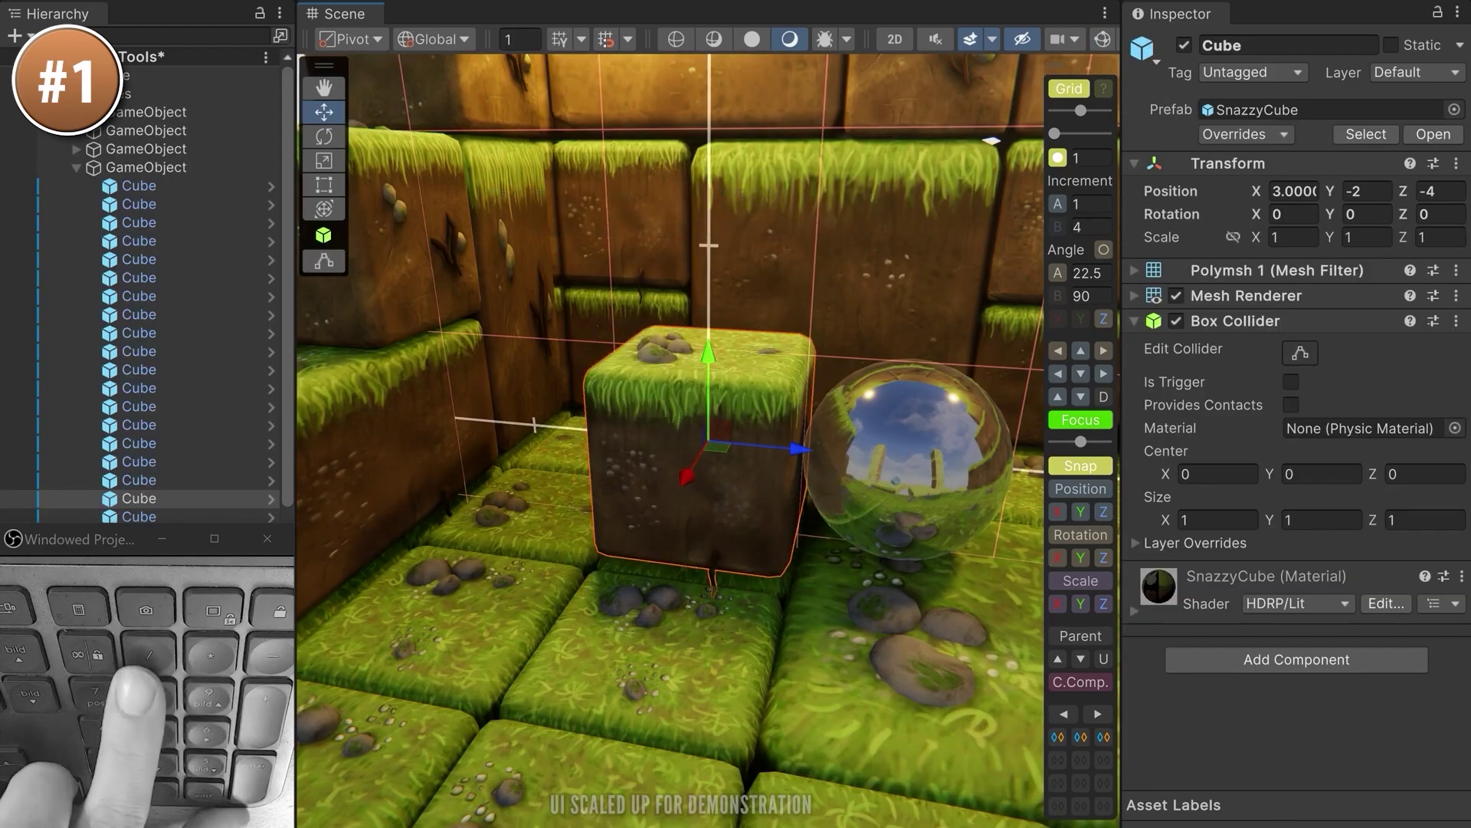
# Step: Move the selected SnazzyCube block in grid increments with Focus enabled so the Scene view follows it
pyautogui.press('KP_8')
pyautogui.press('KP_8')
pyautogui.press('KP_8')
pyautogui.press('KP_8')
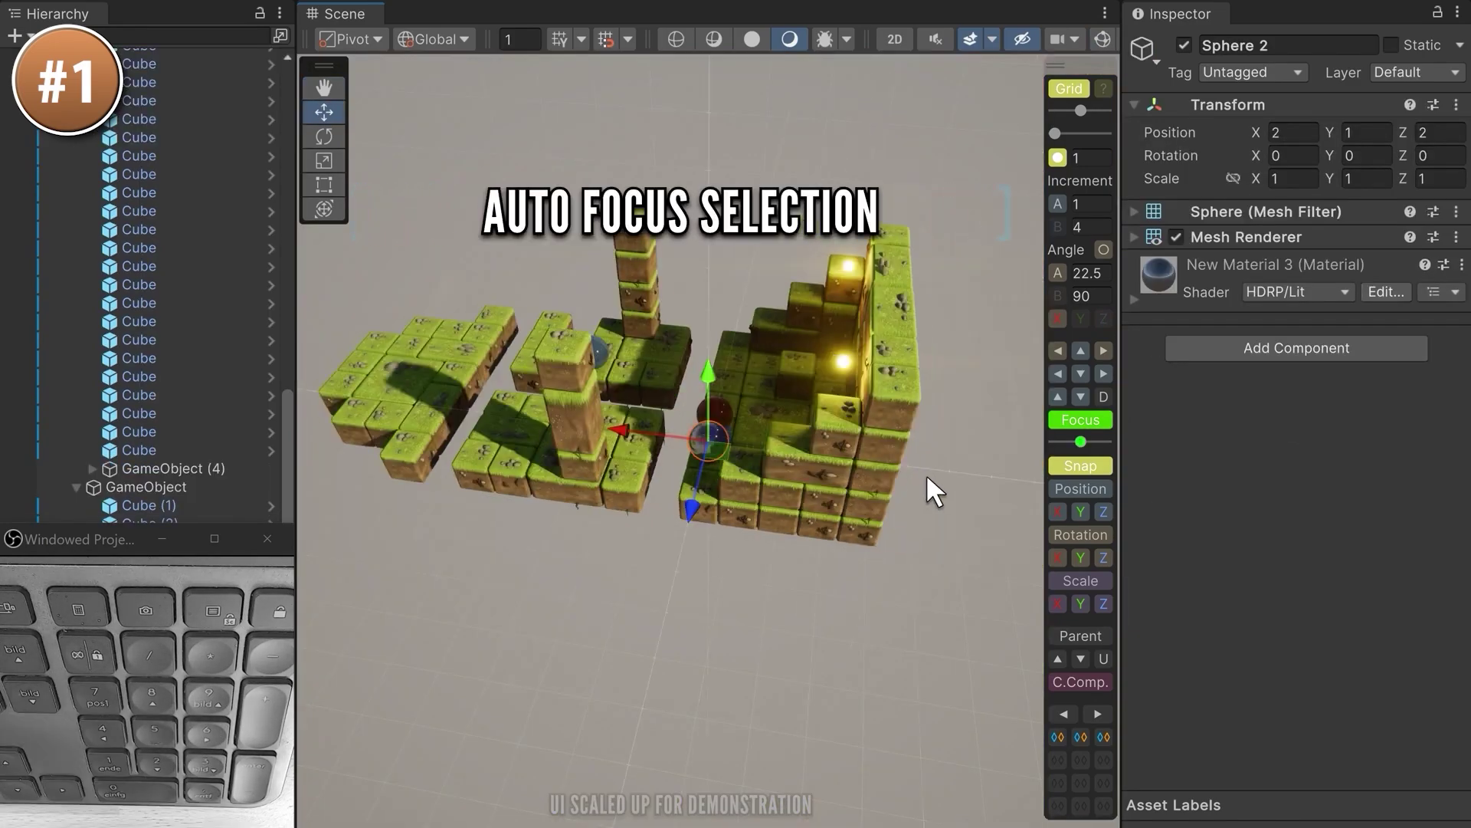
# Step: With Focus enabled, move Sphere 2 through the level and shift Sphere 3 vertically to Y 1
pyautogui.moveTo(738, 452); pyautogui.dragTo(443, 442)
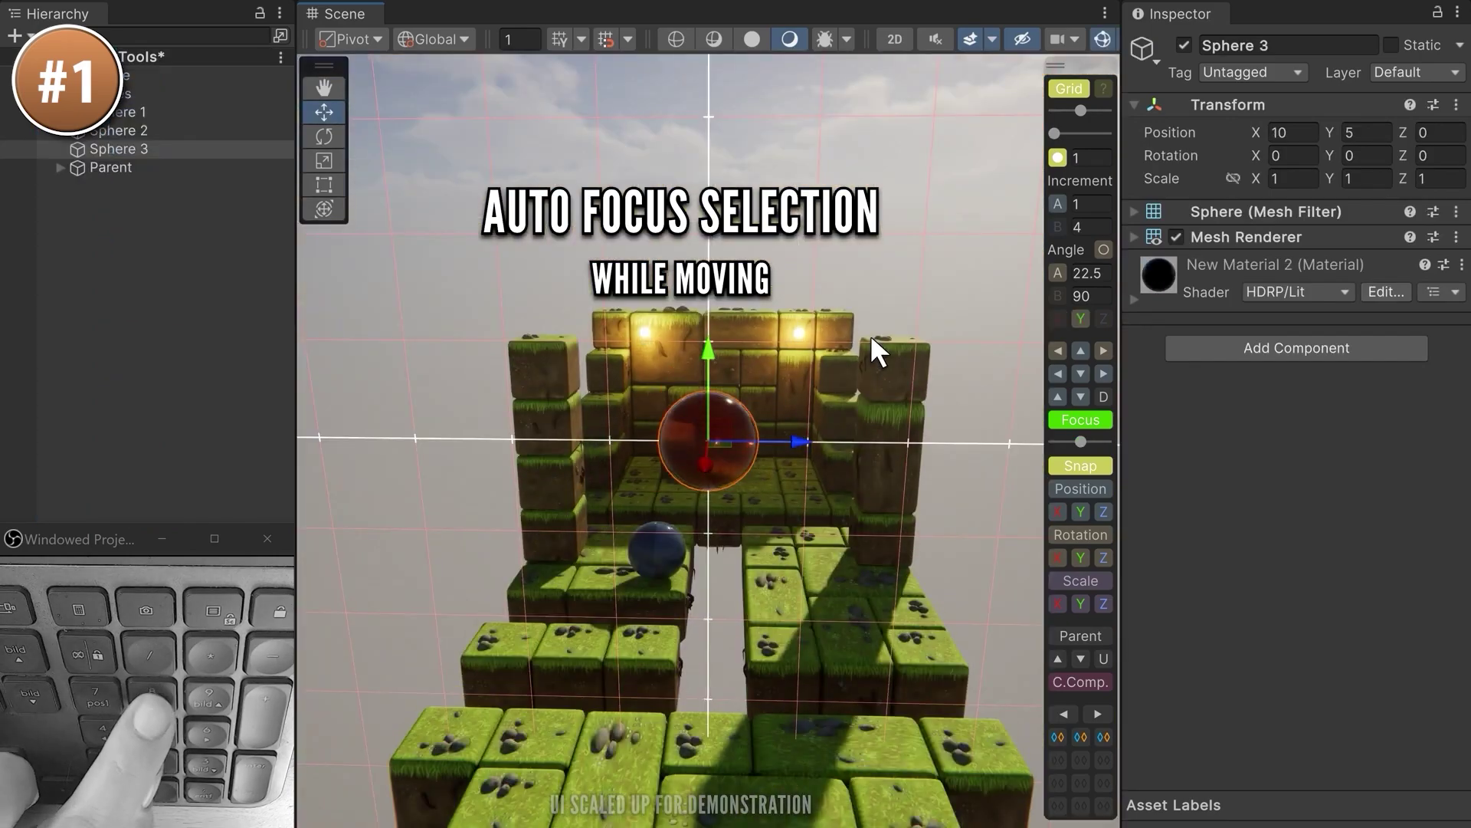
pyautogui.press('pageup')
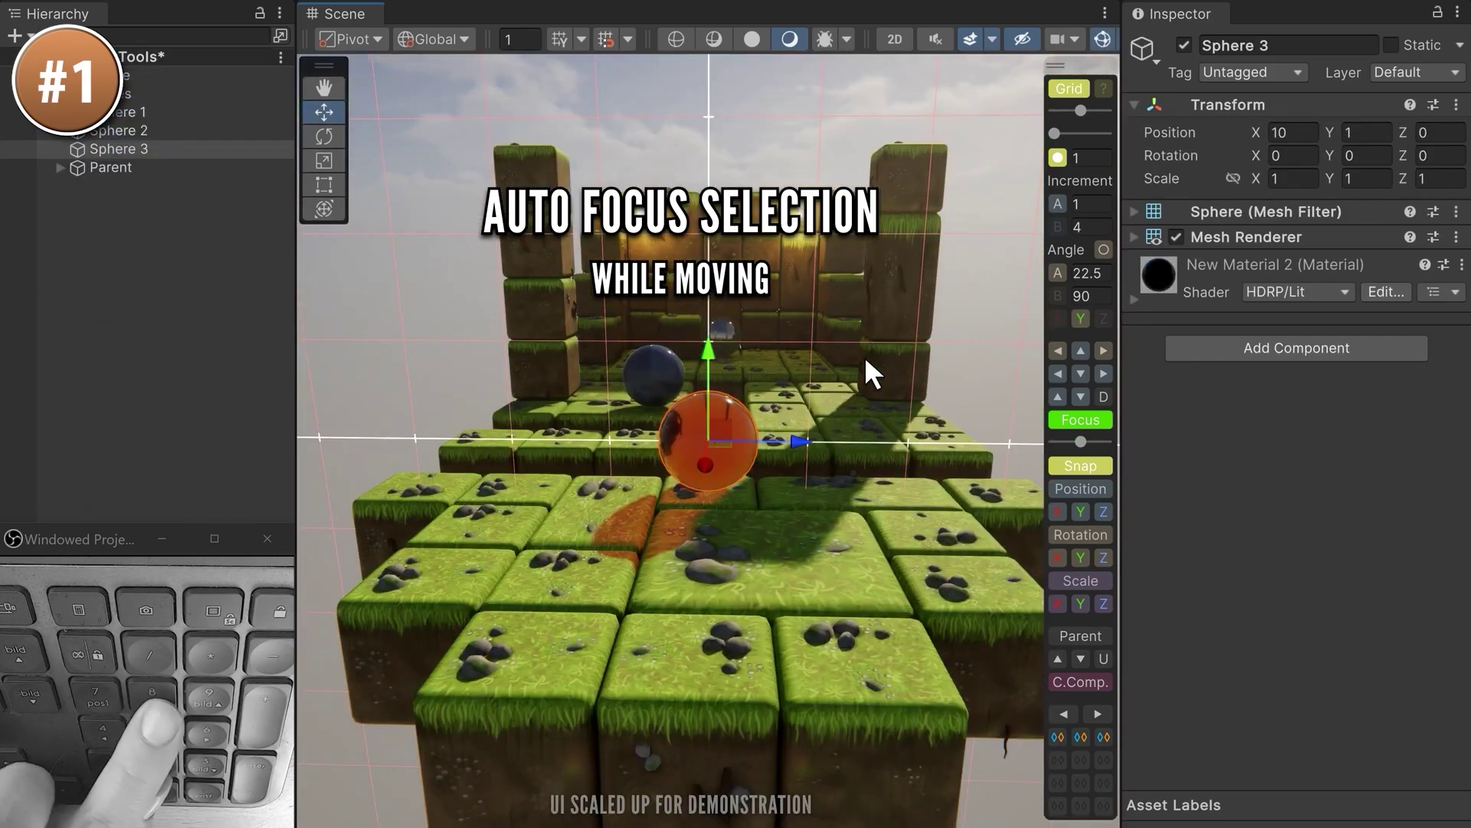
pyautogui.press('KP_8')
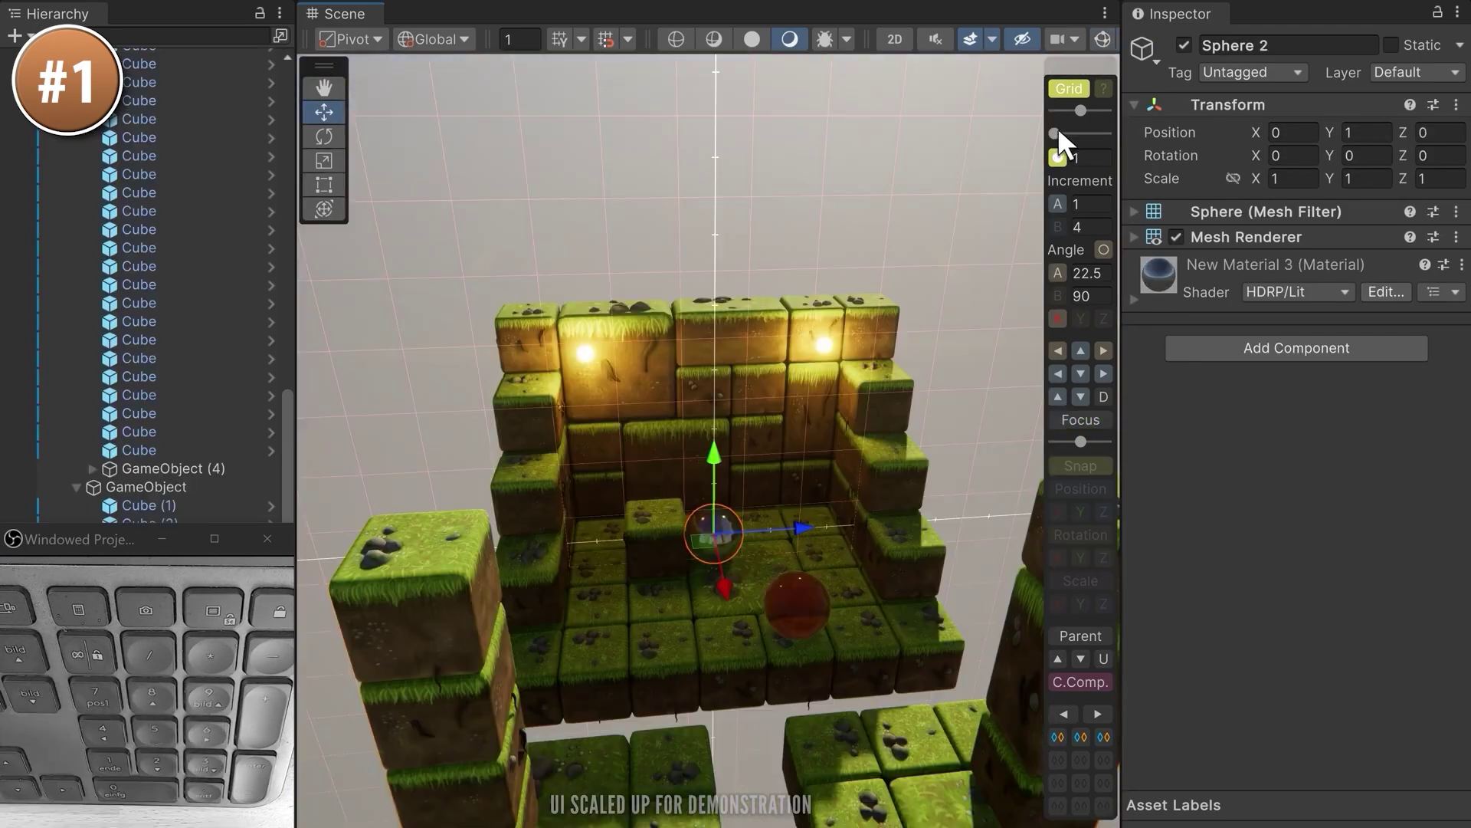